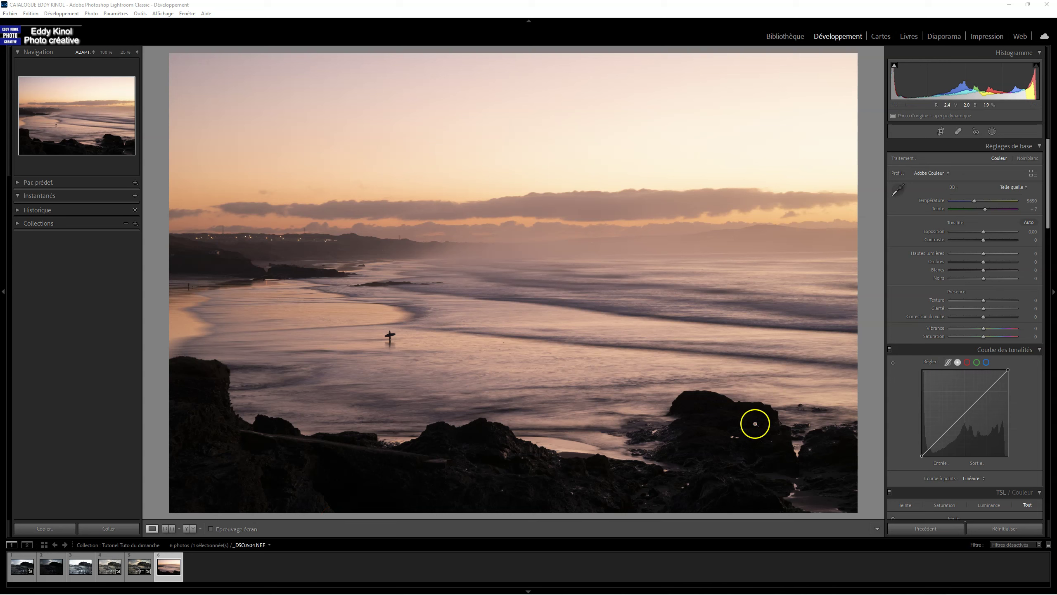
Apply Auto white balance and Auto tone to the sunset photo
{"action": "left_click", "coordinate": [1012, 187]}
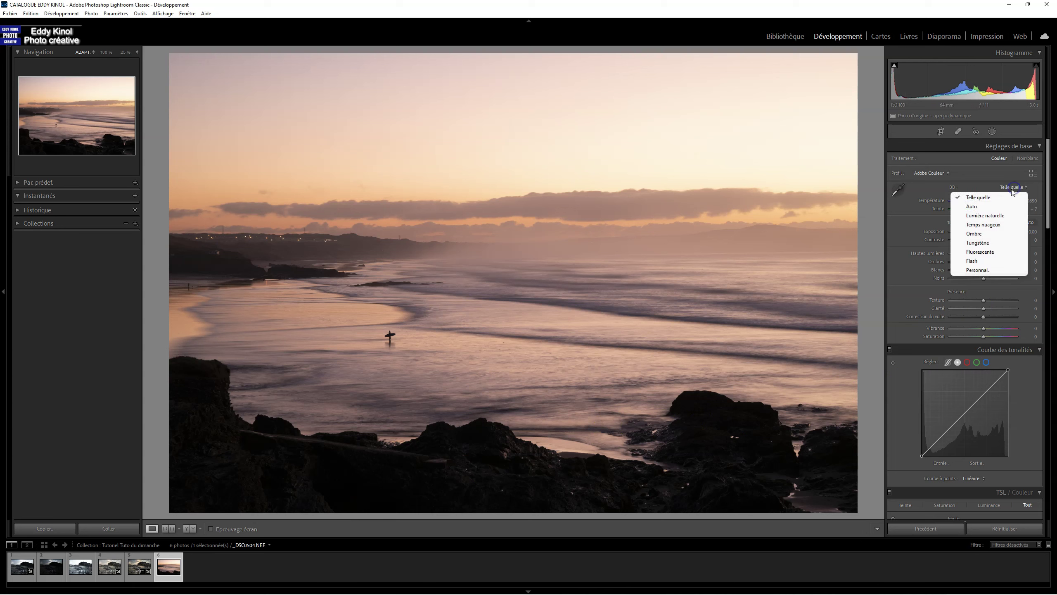
{"action": "left_click", "coordinate": [992, 206]}
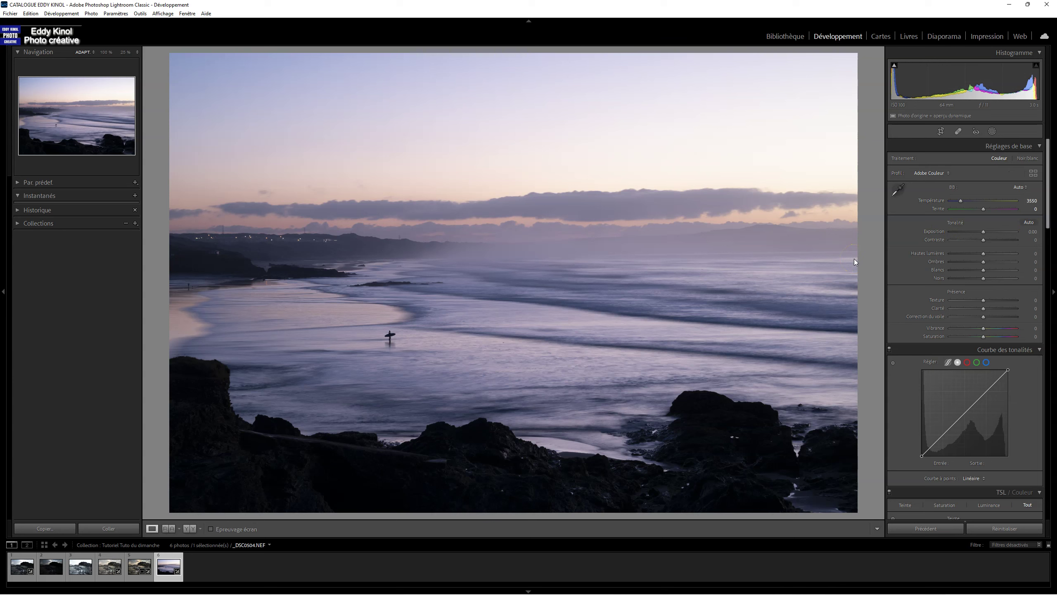
{"action": "left_click", "coordinate": [1030, 222]}
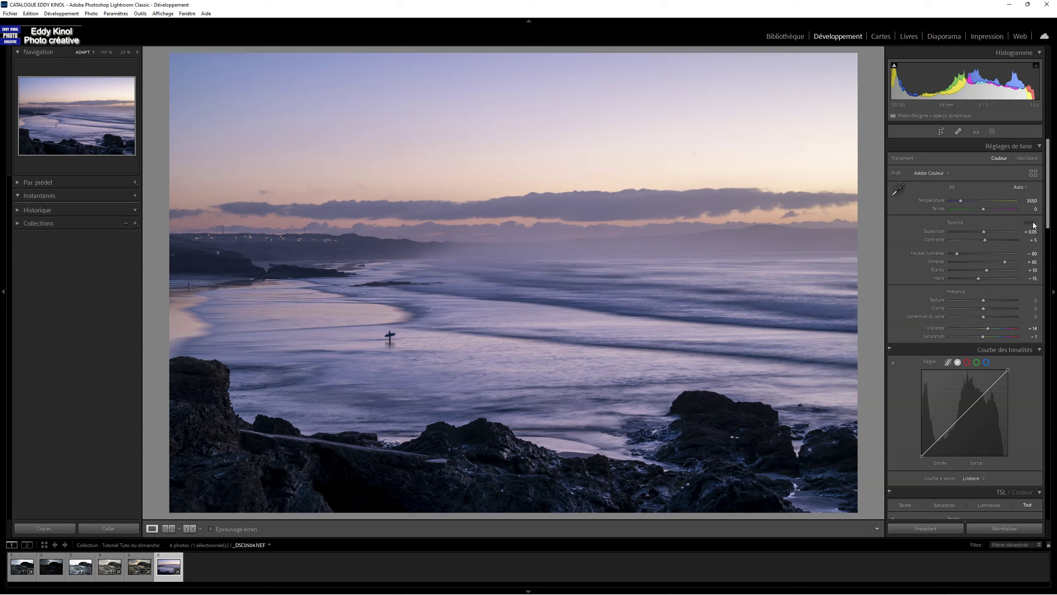
{"action": "mouse_move", "coordinate": [978, 82]}
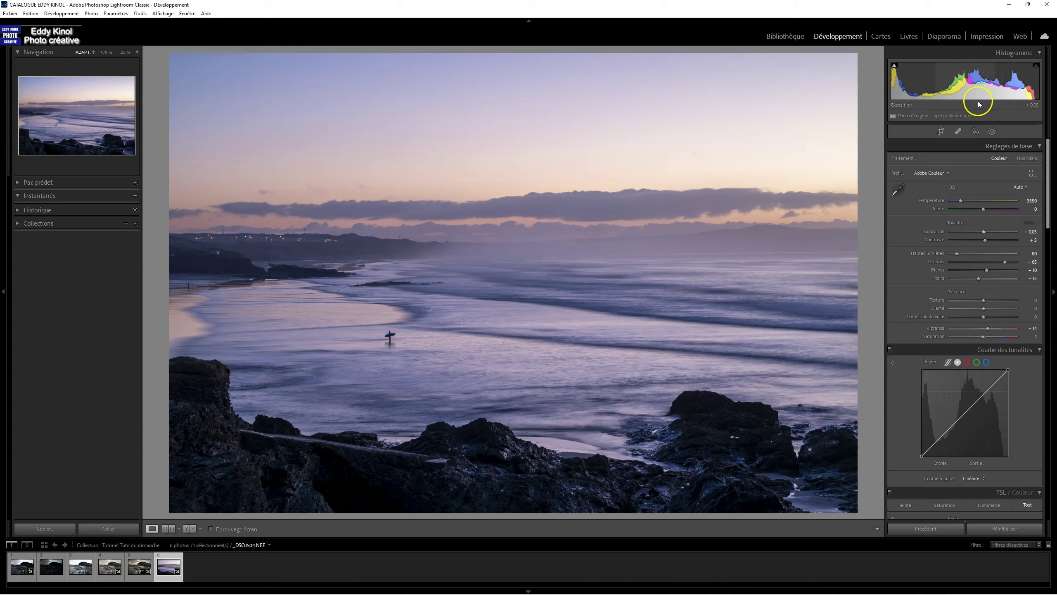
Reset the Basic adjustments and reapply Auto white balance and Auto tone, giving temperature 3550
{"action": "left_click", "coordinate": [1018, 534]}
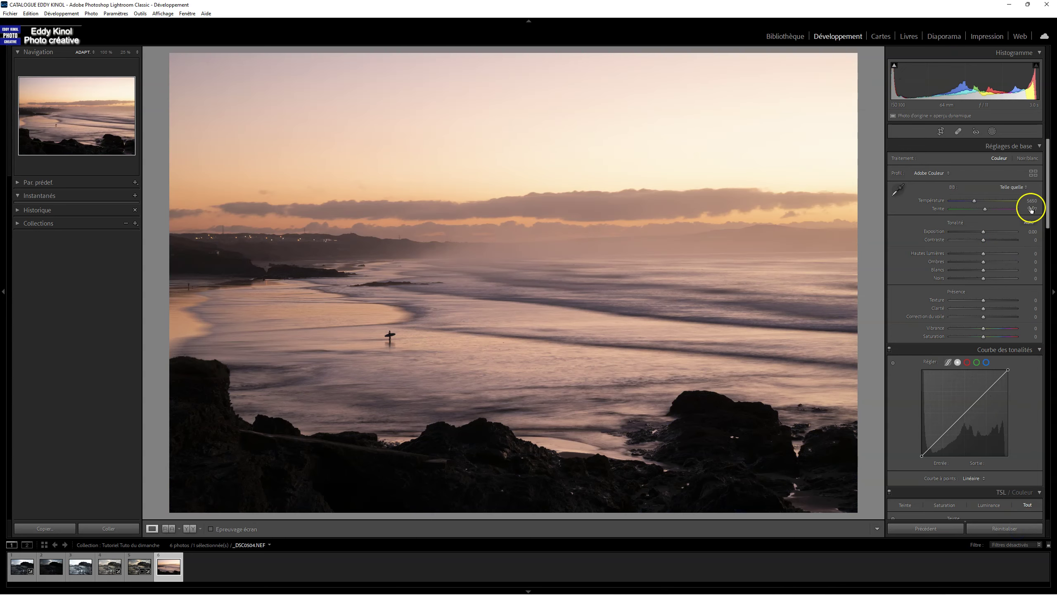
{"action": "left_click", "coordinate": [1015, 187]}
{"action": "left_click", "coordinate": [998, 207]}
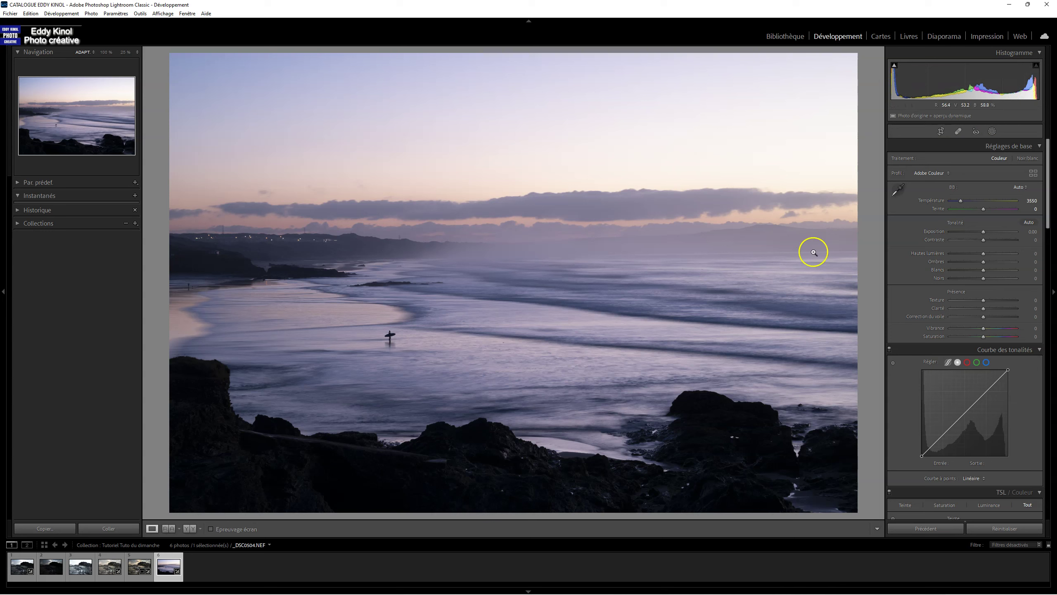
{"action": "left_click", "coordinate": [1029, 223]}
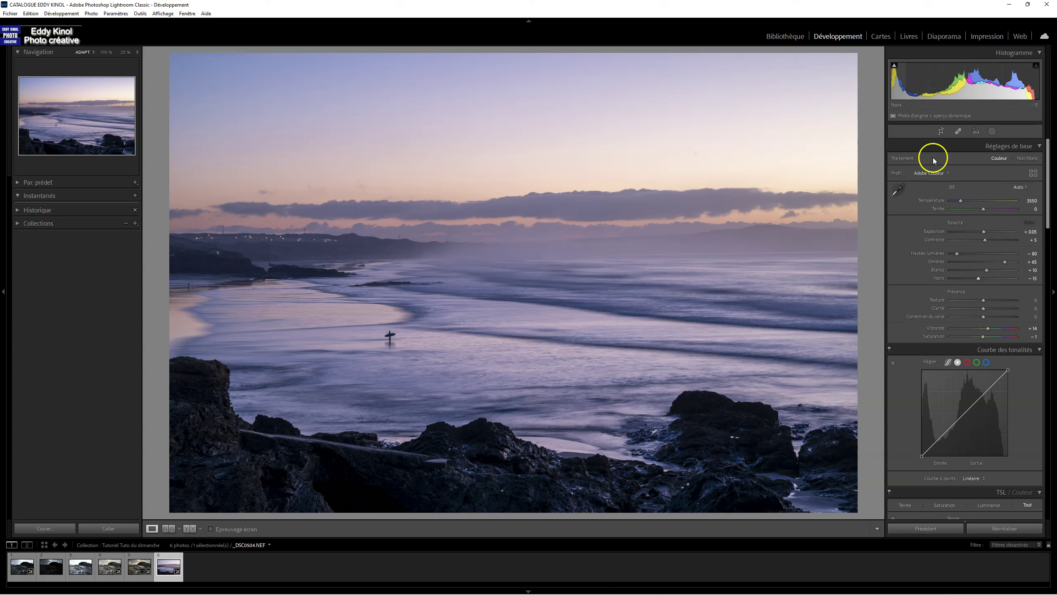
Apply the Appareil photo Plat profile, then toggle Before/After to compare with the original
{"action": "left_click", "coordinate": [1034, 173]}
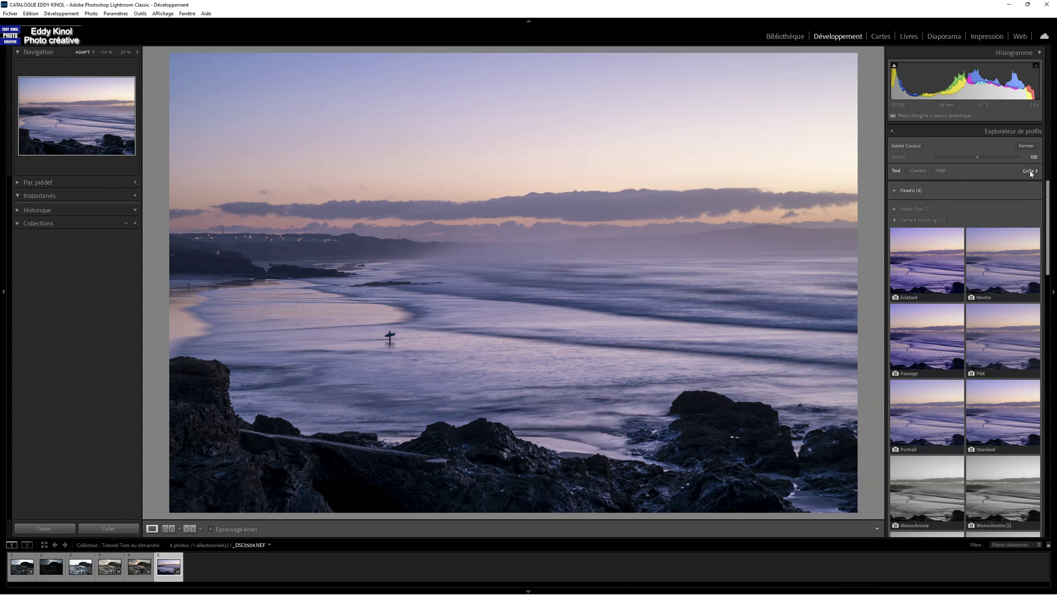
{"action": "left_click", "coordinate": [1001, 348]}
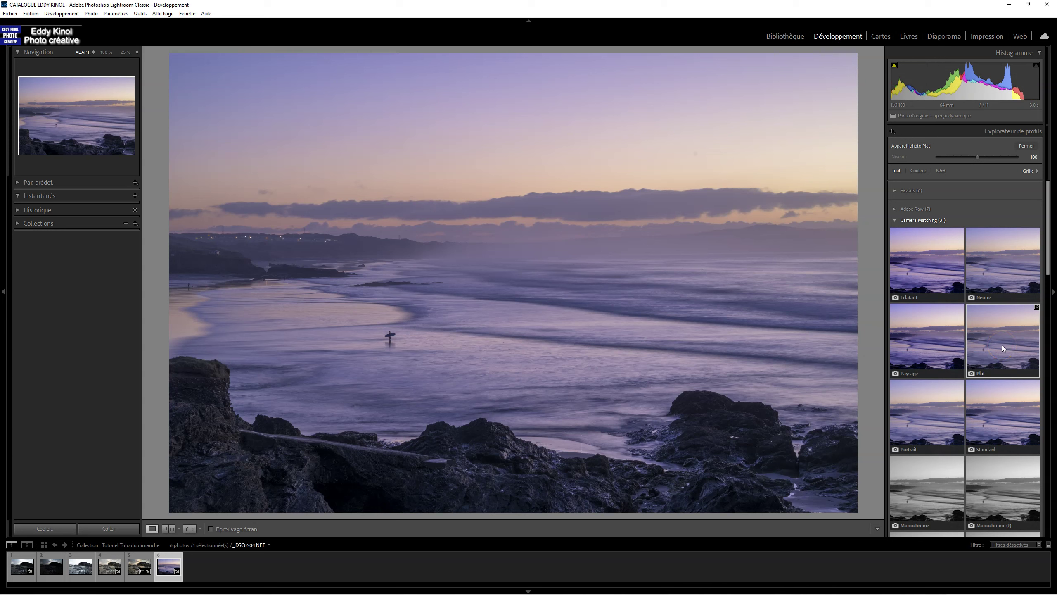
{"action": "left_click", "coordinate": [1029, 146]}
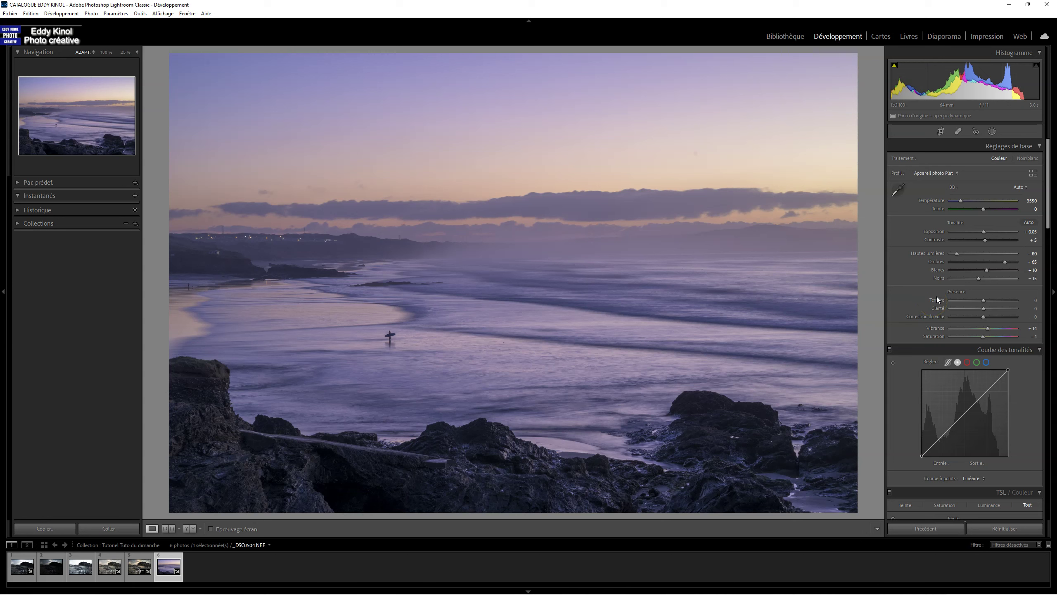
{"action": "key", "text": "backslash"}
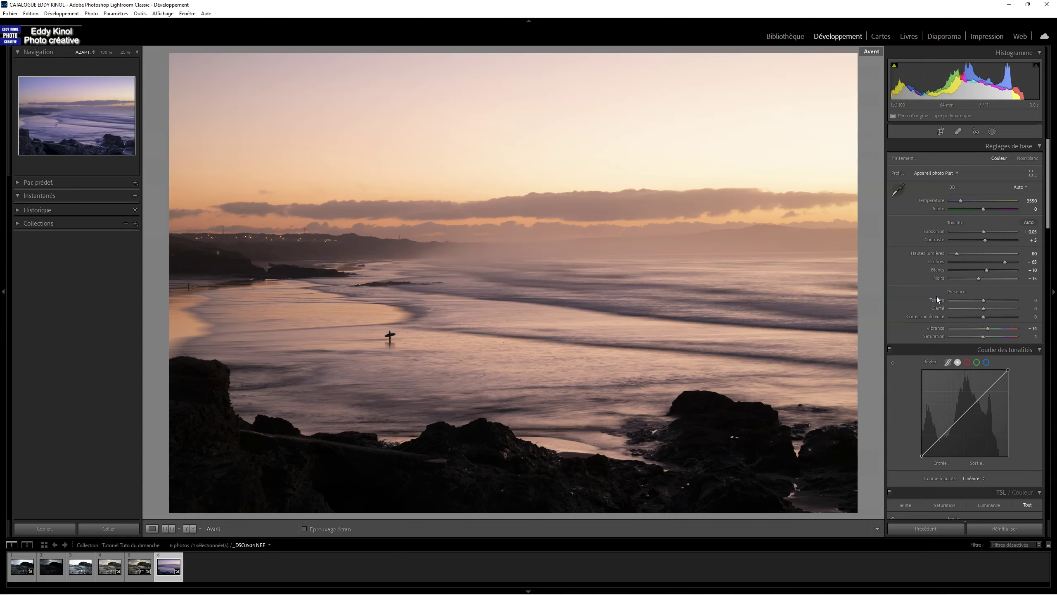
{"action": "key", "text": "backslash"}
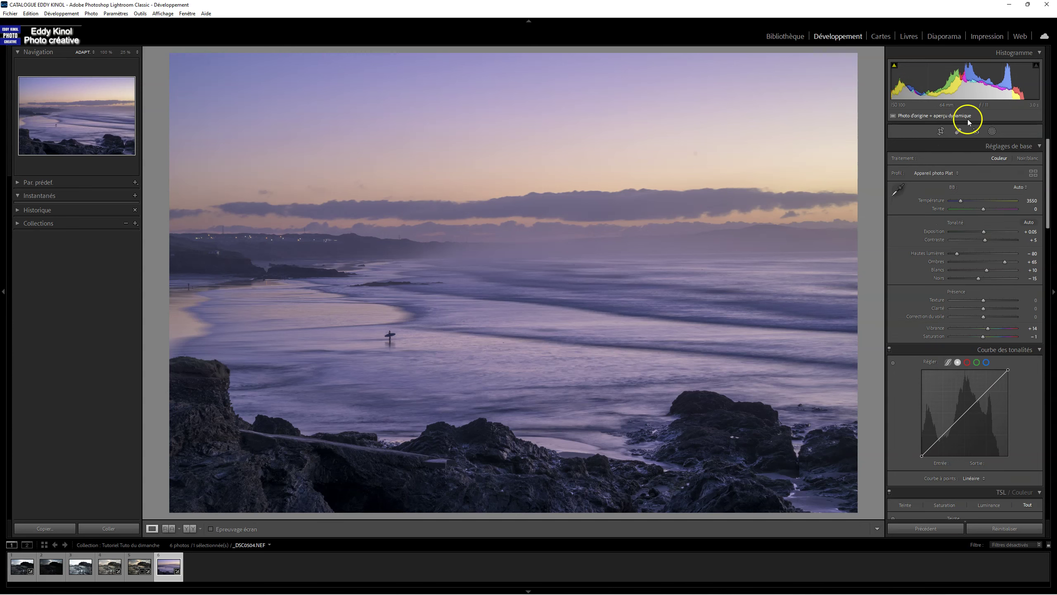
Heal six dust specks in the sky with Spot Removal, enlarging the top-left correction
{"action": "left_click", "coordinate": [958, 131]}
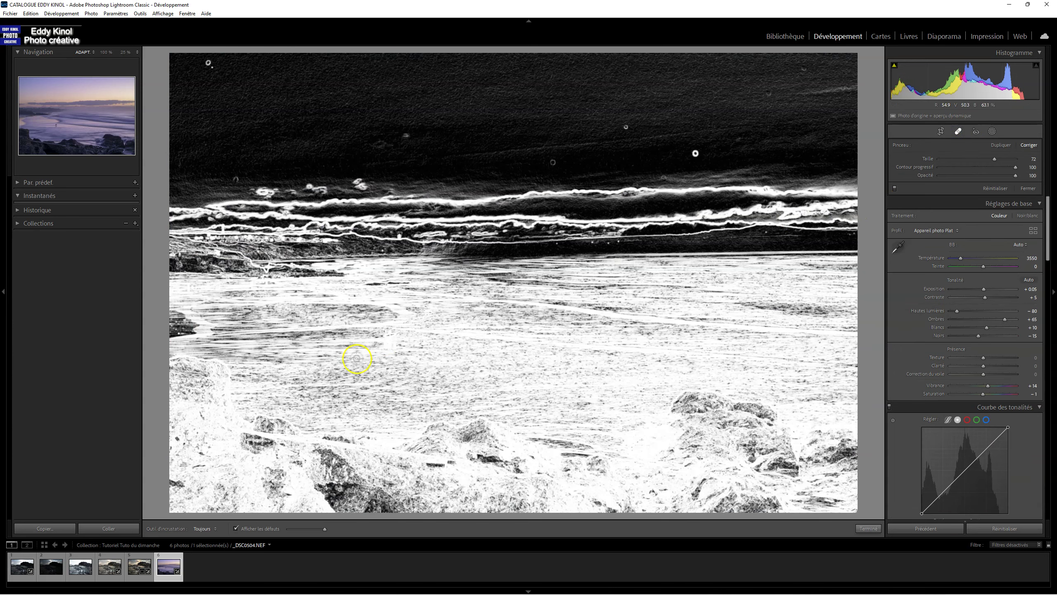
{"action": "left_click", "coordinate": [695, 153]}
{"action": "left_click", "coordinate": [624, 127]}
{"action": "left_click", "coordinate": [803, 67]}
{"action": "left_click", "coordinate": [552, 161]}
{"action": "left_click", "coordinate": [403, 132]}
{"action": "left_click", "coordinate": [207, 63]}
{"action": "left_click_drag", "start_coordinate": [205, 63], "coordinate": [231, 83]}
{"action": "left_click", "coordinate": [233, 528]}
{"action": "key", "text": "q"}
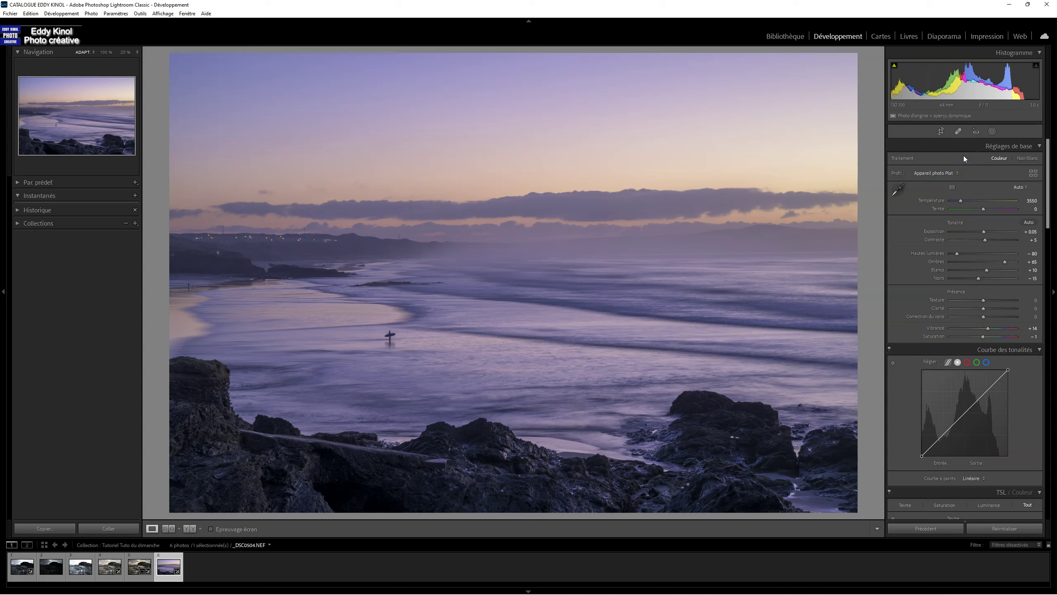
Raise Clarté to +31, try Correction du voile, then return it to 0
{"action": "left_click", "coordinate": [987, 260]}
{"action": "left_click", "coordinate": [984, 308]}
{"action": "left_click_drag", "start_coordinate": [984, 308], "coordinate": [994, 307]}
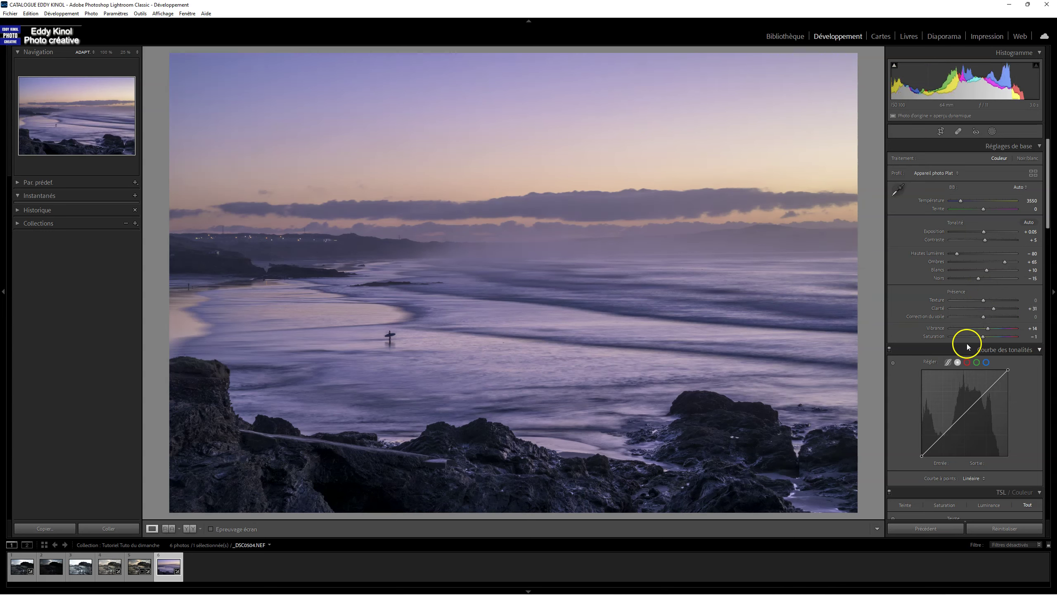
{"action": "left_click", "coordinate": [983, 317]}
{"action": "left_click_drag", "start_coordinate": [983, 317], "coordinate": [988, 313]}
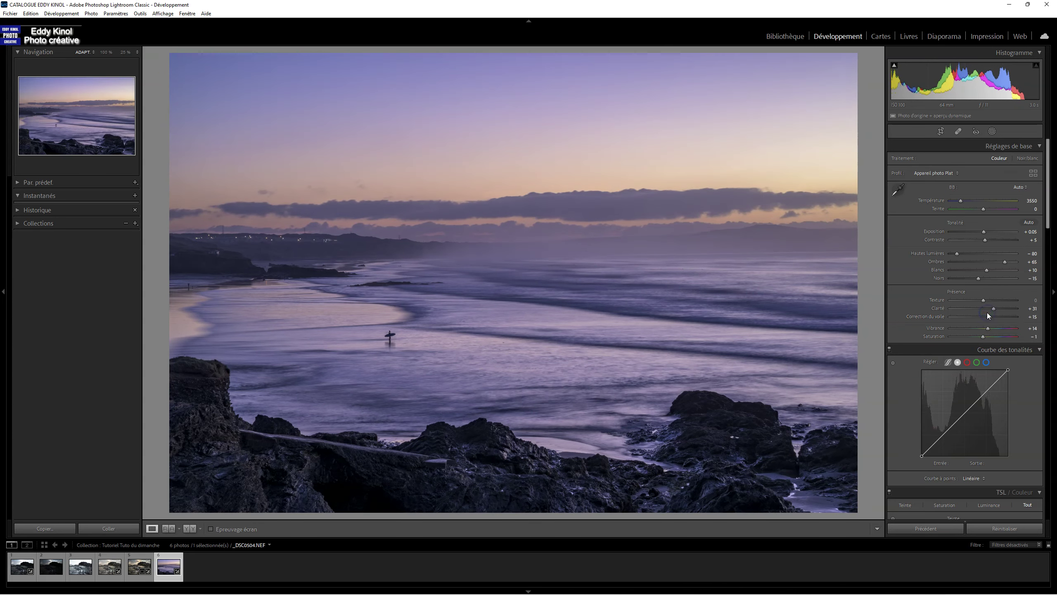
{"action": "double_click", "coordinate": [988, 317]}
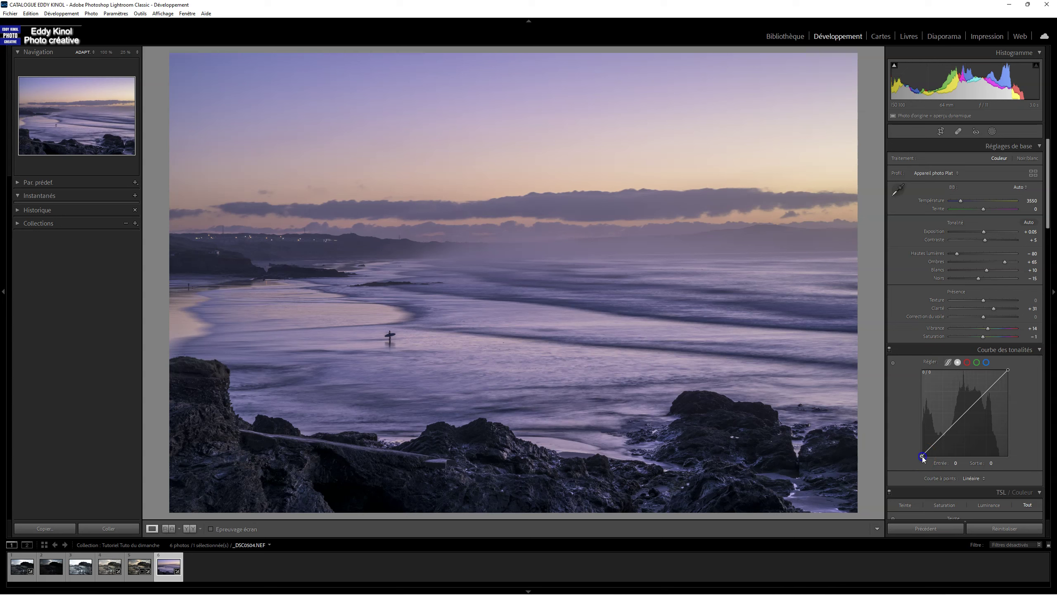
Drag the tone curve's bottom-left point up until Sortie reads 28
{"action": "left_click_drag", "start_coordinate": [922, 458], "coordinate": [916, 453]}
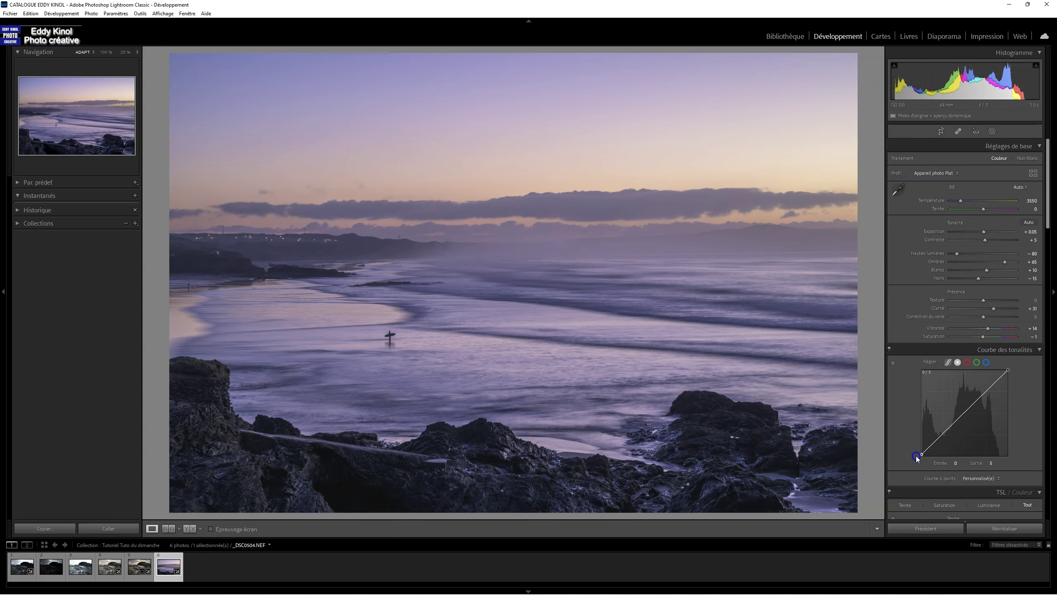
{"action": "mouse_move", "coordinate": [916, 453]}
{"action": "left_mouse_down"}
{"action": "mouse_move", "coordinate": [919, 462]}
{"action": "mouse_move", "coordinate": [919, 449]}
{"action": "left_mouse_up"}
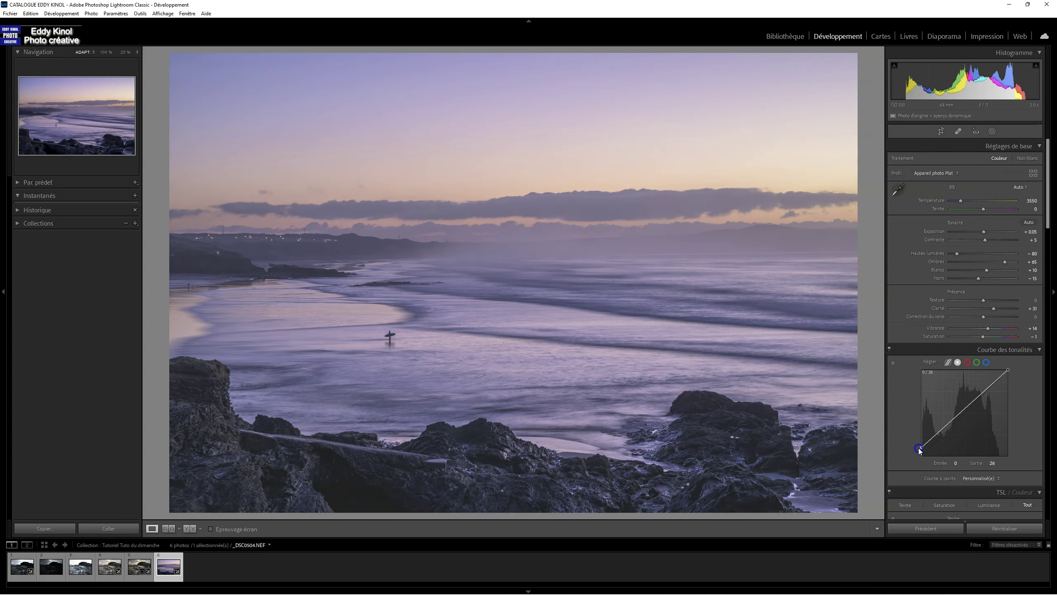
{"action": "left_click_drag", "start_coordinate": [919, 450], "coordinate": [919, 449]}
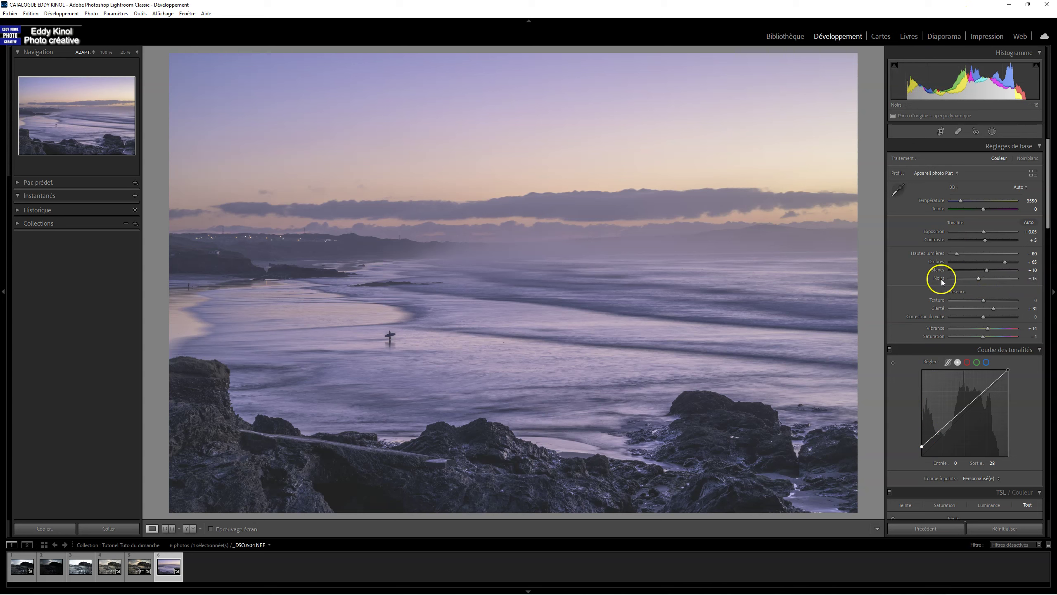
{"action": "left_click", "coordinate": [979, 279]}
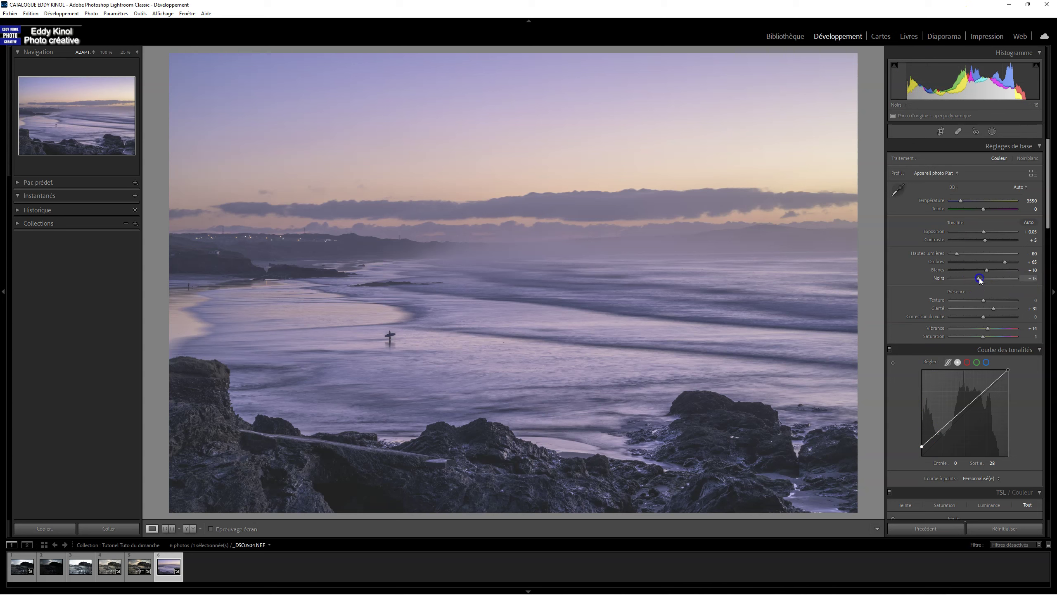
{"action": "left_click_drag", "start_coordinate": [979, 279], "coordinate": [958, 279]}
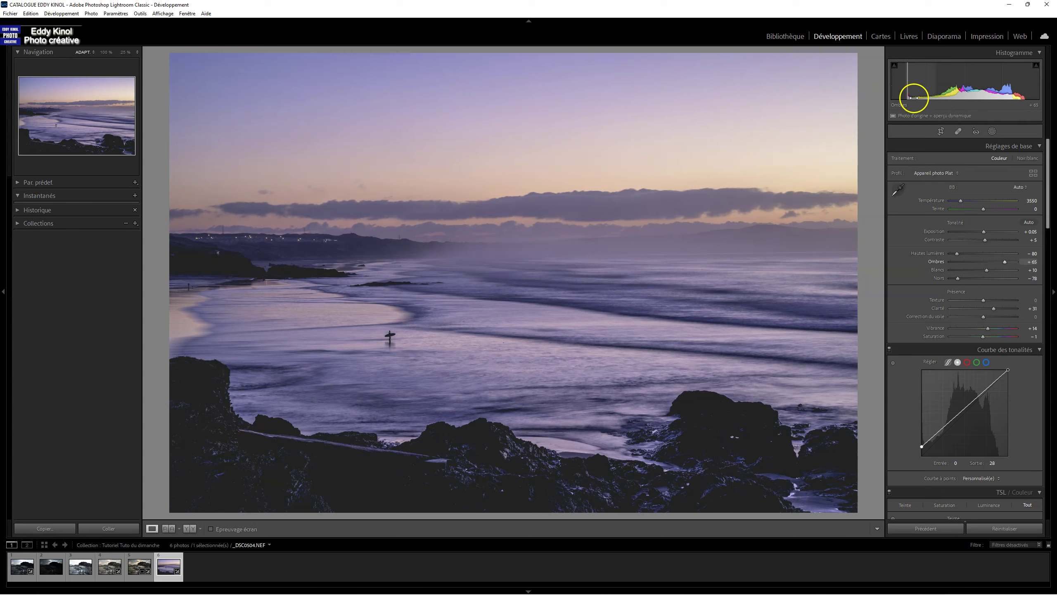
{"action": "left_click_drag", "start_coordinate": [957, 278], "coordinate": [981, 281]}
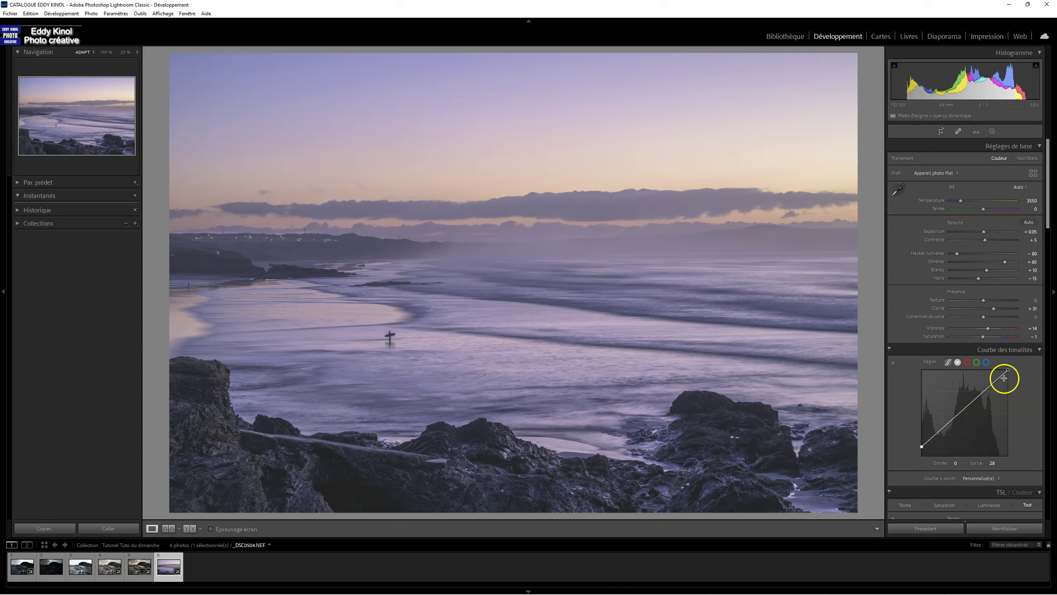
Try lowering the curve's white point to about 227 and push Whites to +100
{"action": "left_click_drag", "start_coordinate": [1008, 371], "coordinate": [1019, 367]}
{"action": "left_click_drag", "start_coordinate": [1019, 362], "coordinate": [1017, 381]}
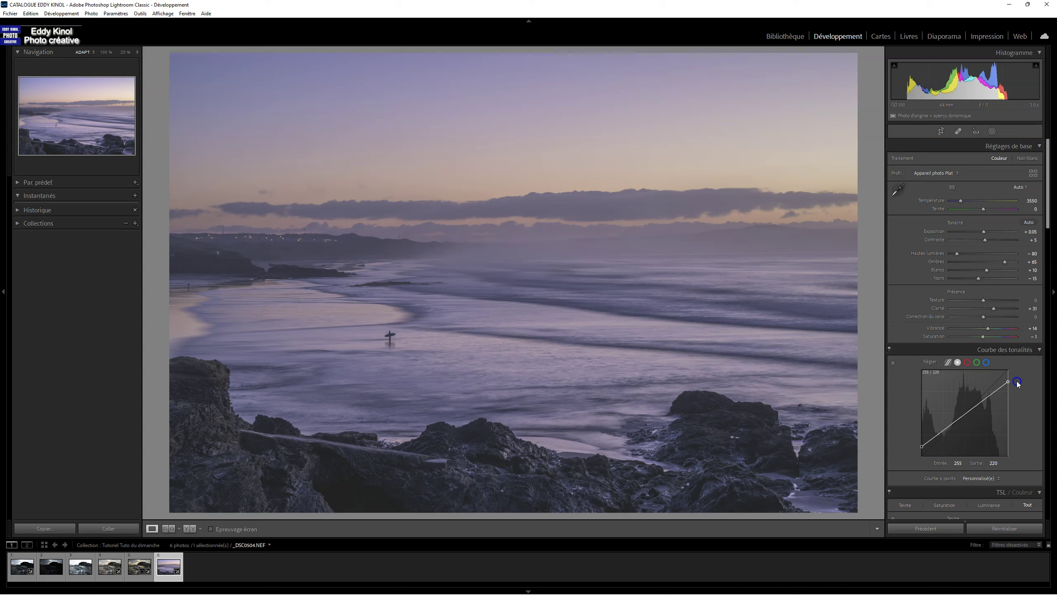
{"action": "left_click_drag", "start_coordinate": [1017, 381], "coordinate": [1028, 382]}
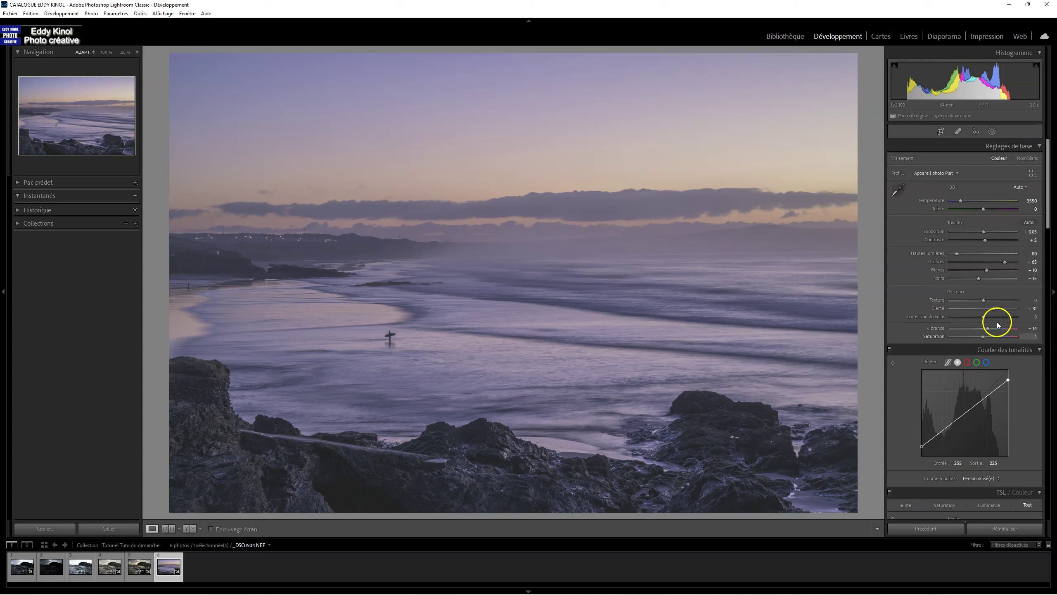
{"action": "left_click", "coordinate": [988, 273]}
{"action": "left_click_drag", "start_coordinate": [988, 271], "coordinate": [1023, 271]}
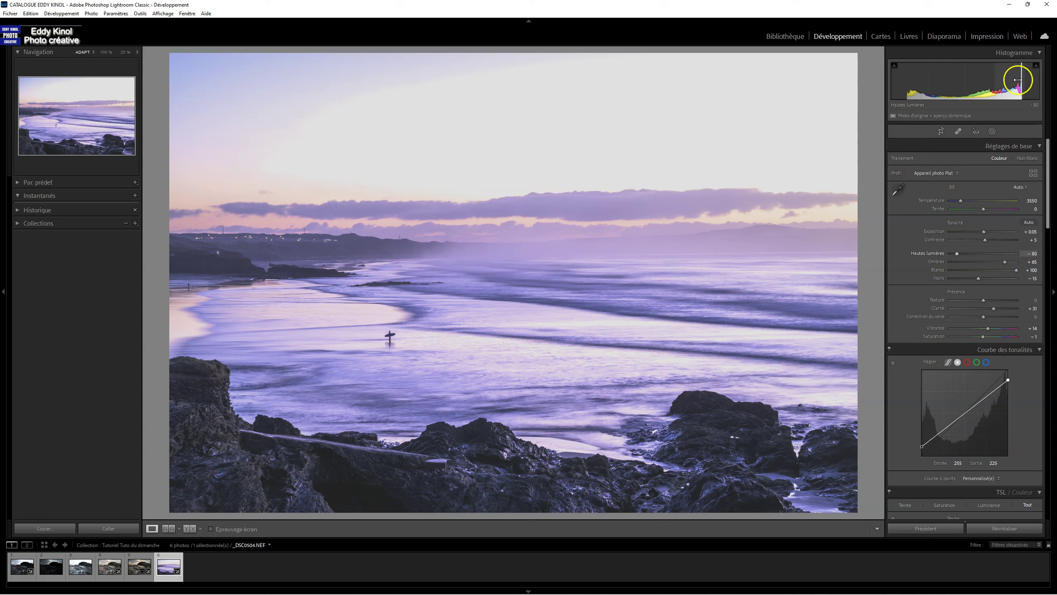
Lower the curve's white point to 193 and reduce Whites to +81
{"action": "left_click", "coordinate": [1008, 379]}
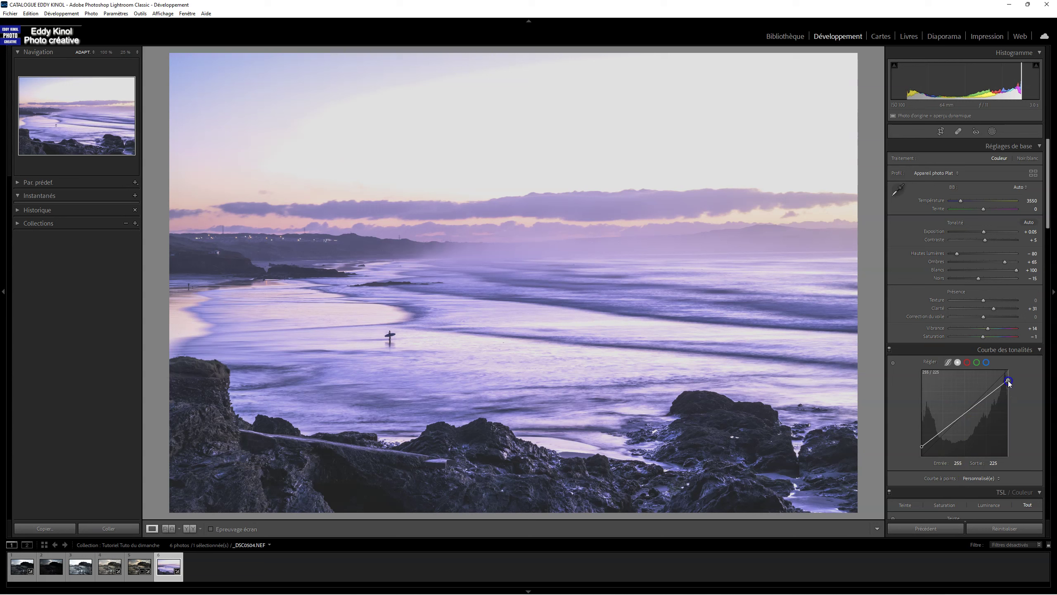
{"action": "left_click_drag", "start_coordinate": [1008, 382], "coordinate": [1015, 397]}
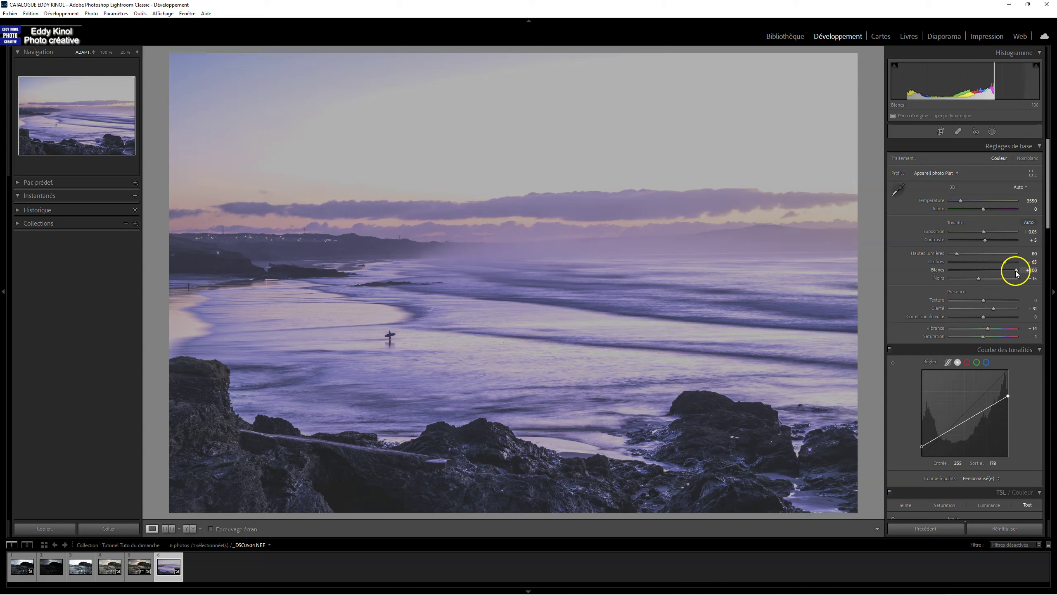
{"action": "left_click_drag", "start_coordinate": [1016, 269], "coordinate": [987, 273]}
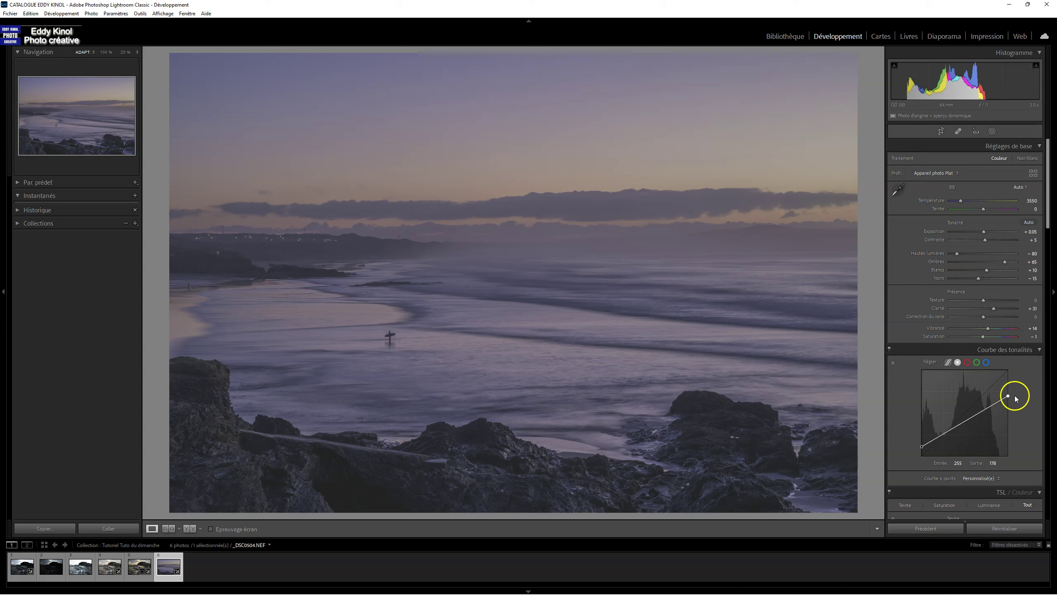
{"action": "left_click_drag", "start_coordinate": [1007, 397], "coordinate": [1012, 387]}
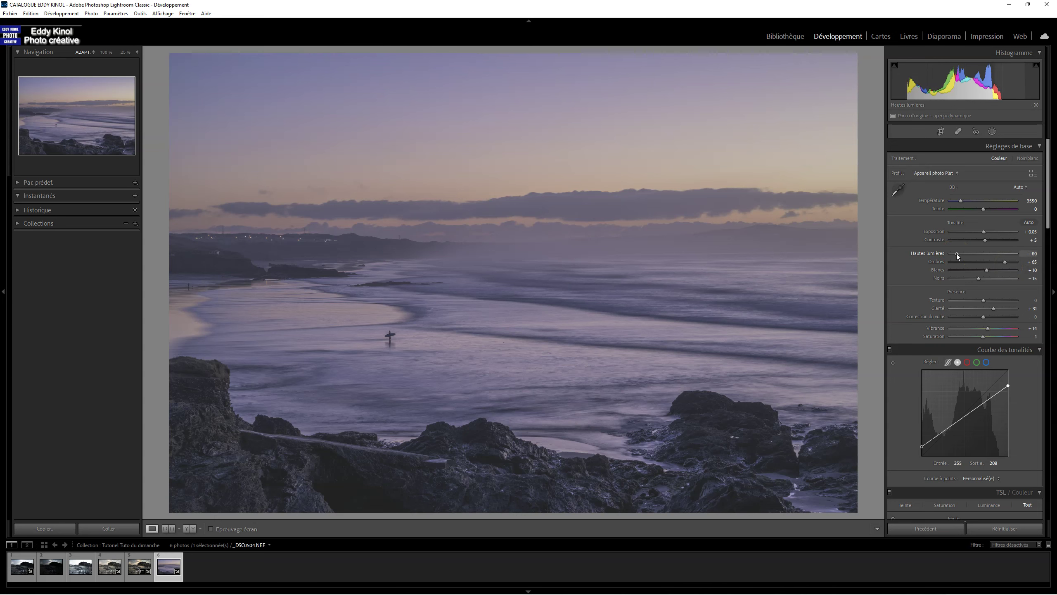
Set Highlights to −80 and settle the curve's top point at output 196
{"action": "double_click", "coordinate": [956, 253]}
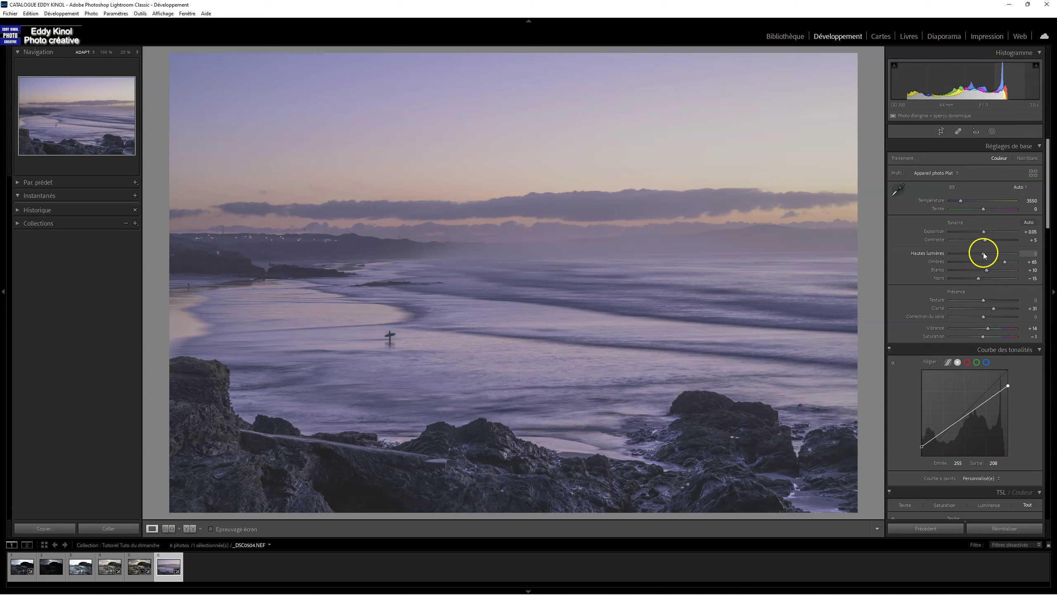
{"action": "left_click_drag", "start_coordinate": [984, 253], "coordinate": [957, 254]}
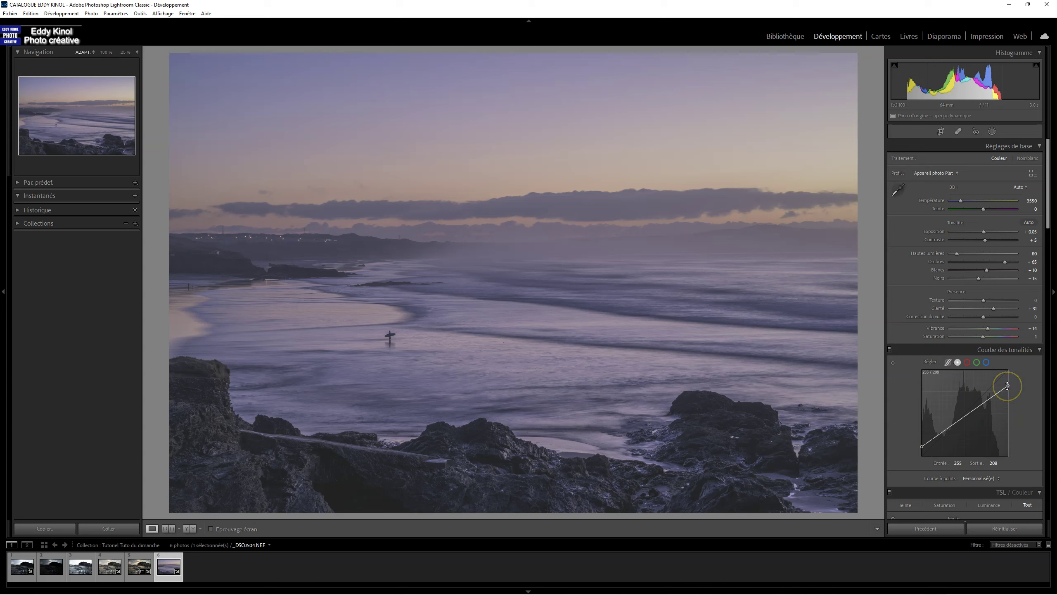
{"action": "left_click_drag", "start_coordinate": [1008, 385], "coordinate": [1011, 385]}
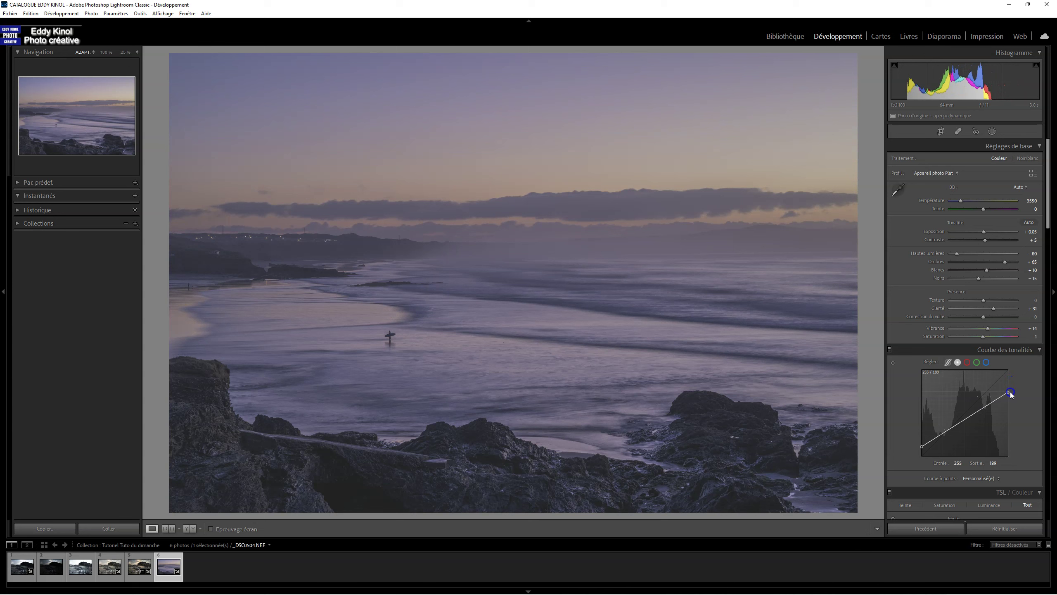
{"action": "mouse_move", "coordinate": [1011, 385]}
{"action": "left_mouse_down"}
{"action": "mouse_move", "coordinate": [1010, 366]}
{"action": "mouse_move", "coordinate": [1020, 392]}
{"action": "left_mouse_up"}
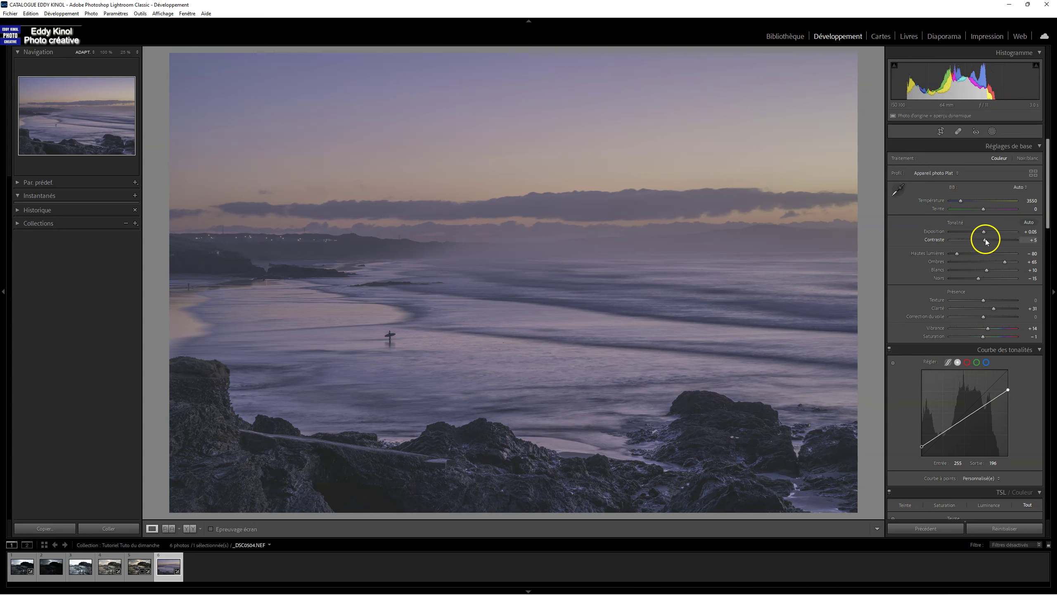
Set Contrast to +31 and toggle the Before view to compare with the original
{"action": "left_click_drag", "start_coordinate": [985, 241], "coordinate": [1006, 242]}
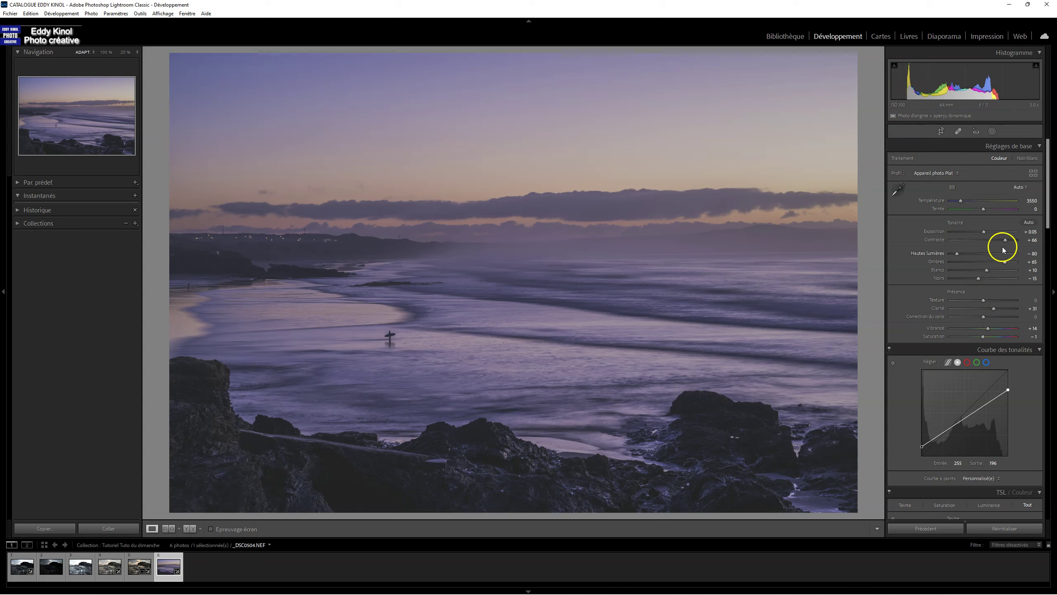
{"action": "left_click_drag", "start_coordinate": [1004, 240], "coordinate": [992, 240]}
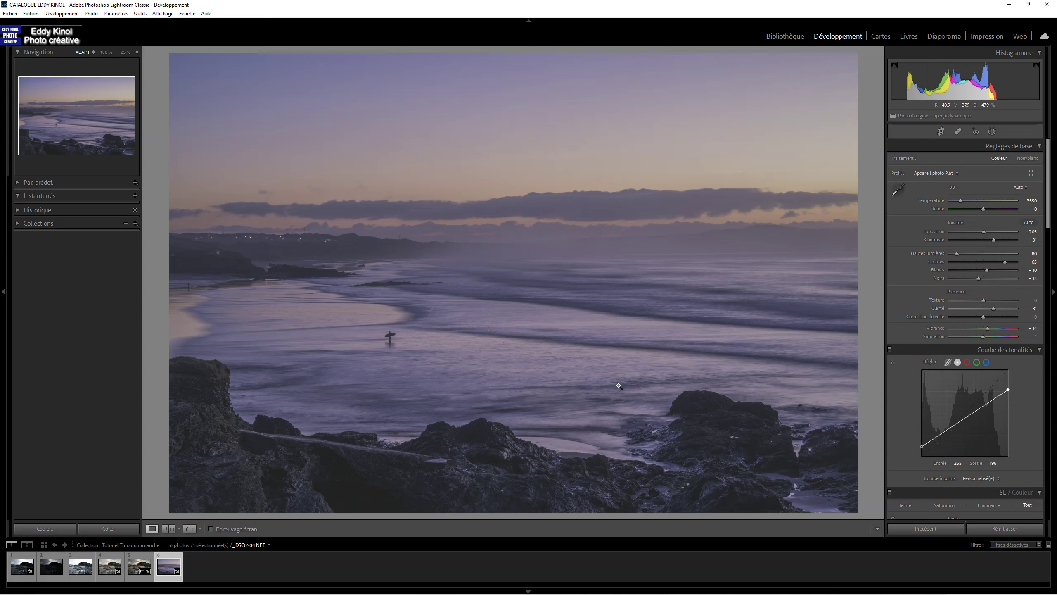
{"action": "key", "text": "backslash"}
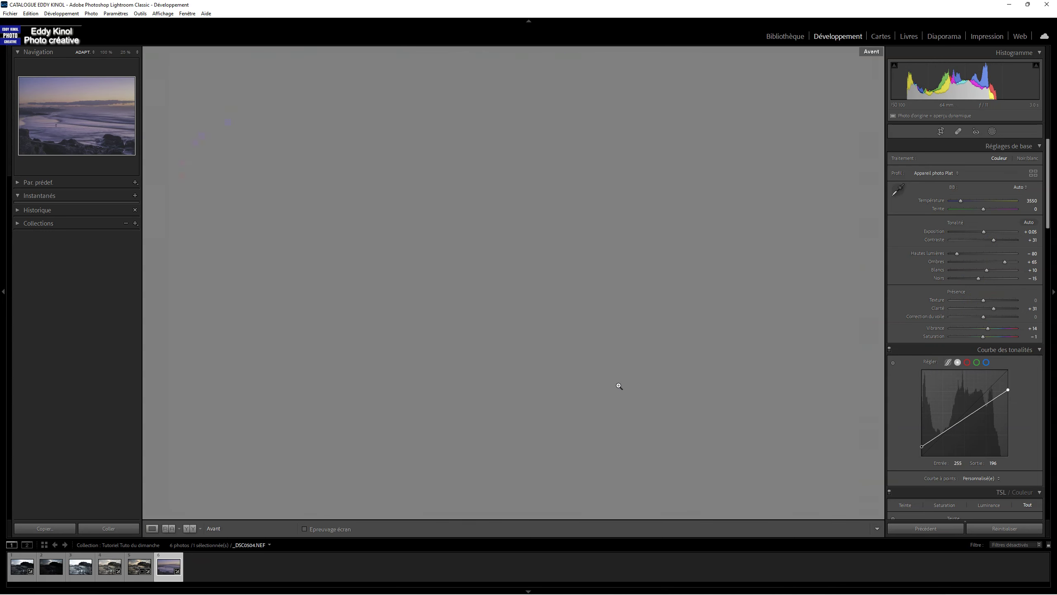
{"action": "key", "text": "backslash"}
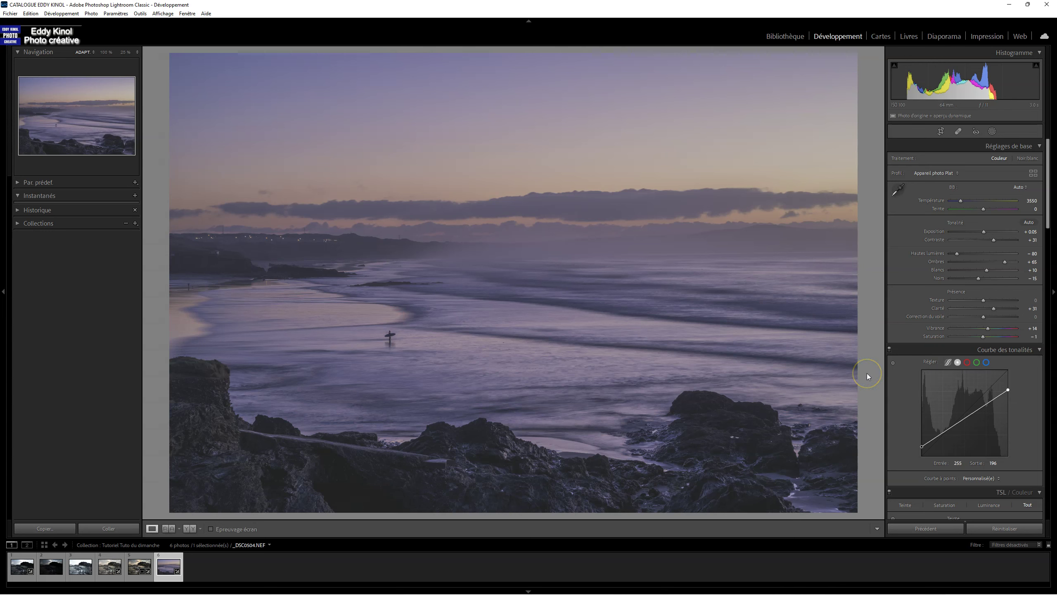
Choose the 16 x 9 aspect ratio in Crop & Straighten
{"action": "left_click", "coordinate": [940, 131]}
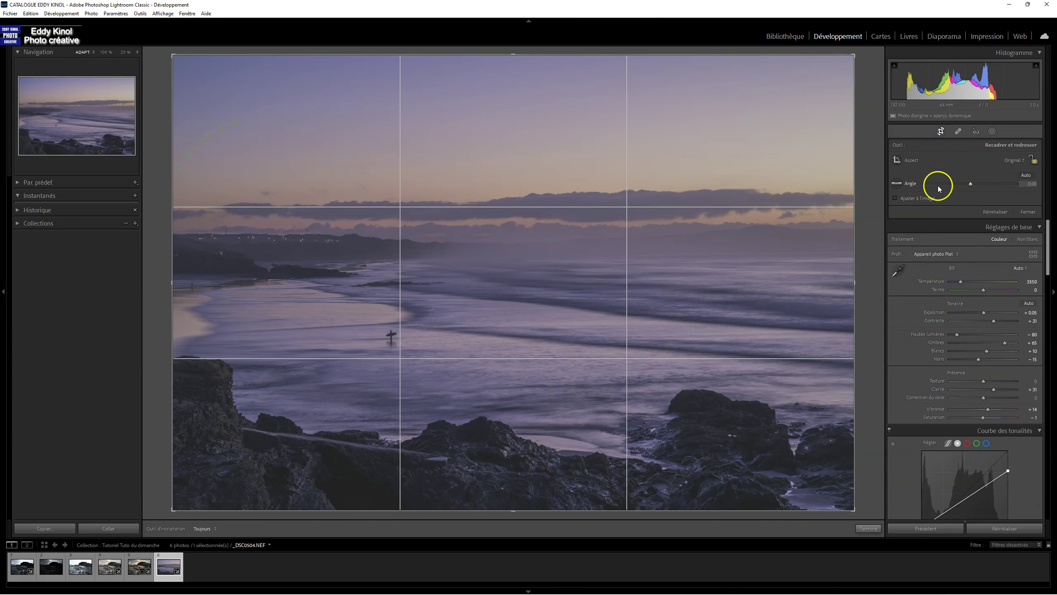
{"action": "left_click", "coordinate": [1014, 160]}
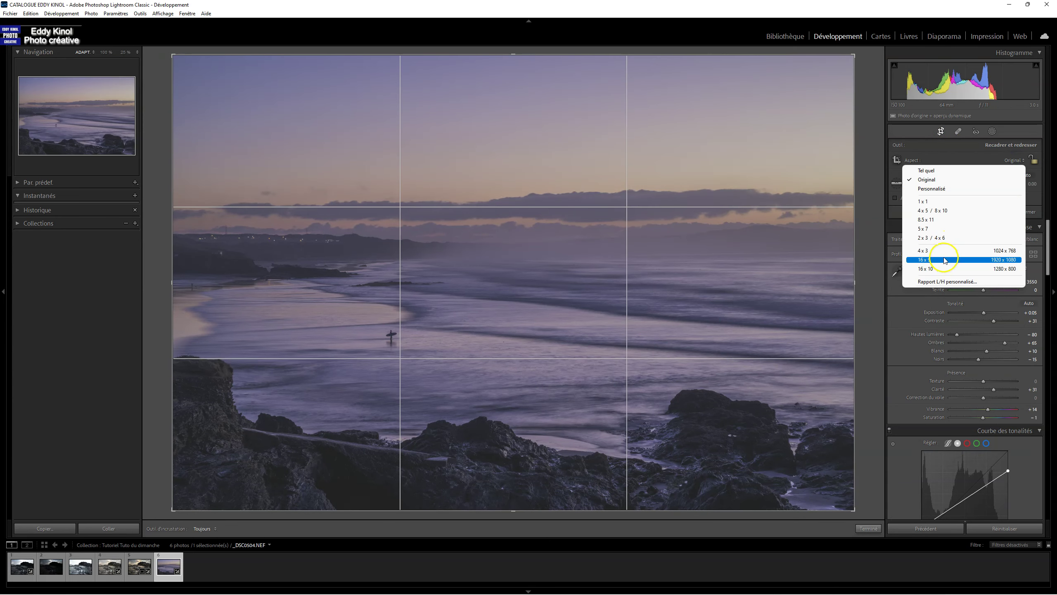
{"action": "left_click", "coordinate": [944, 260]}
Position the crop to keep the rocks whole and trim the sky, then apply it
{"action": "mouse_move", "coordinate": [715, 130]}
{"action": "left_mouse_down"}
{"action": "mouse_move", "coordinate": [718, 95]}
{"action": "mouse_move", "coordinate": [708, 230]}
{"action": "left_mouse_up"}
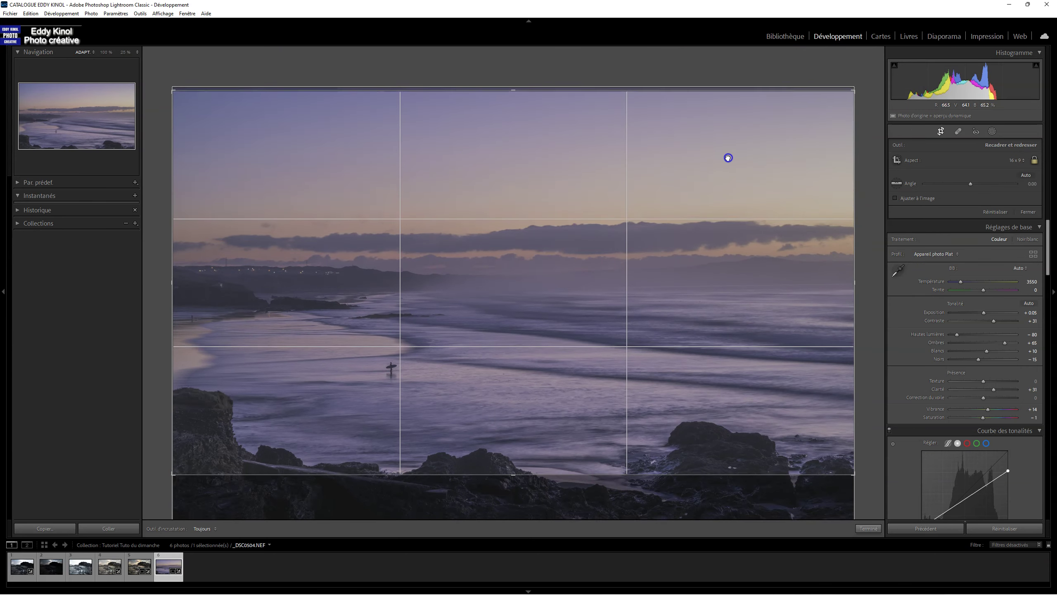
{"action": "left_click_drag", "start_coordinate": [728, 158], "coordinate": [740, 88]}
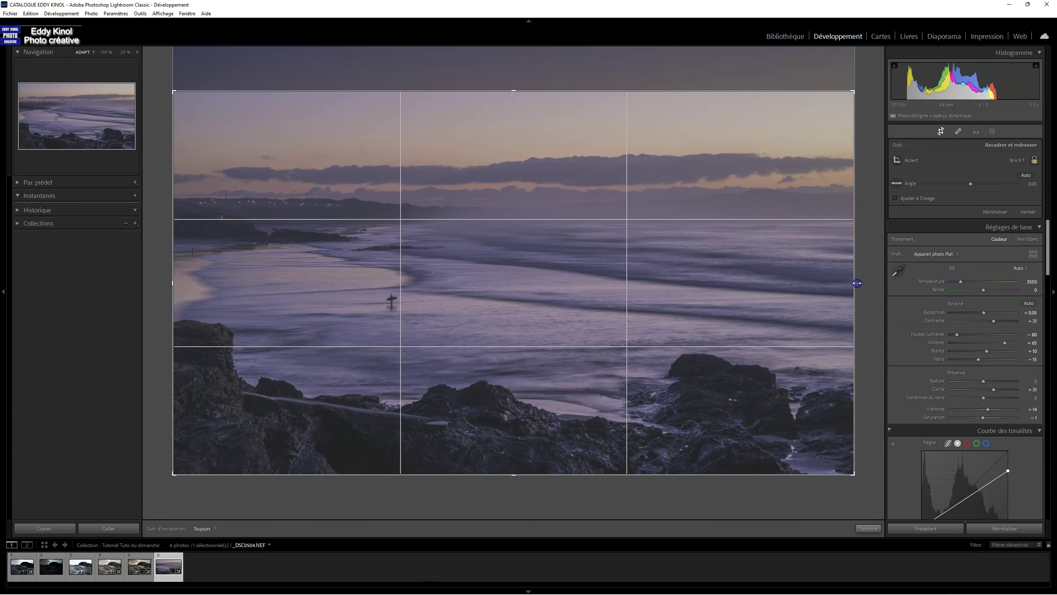
{"action": "left_click_drag", "start_coordinate": [857, 283], "coordinate": [844, 287]}
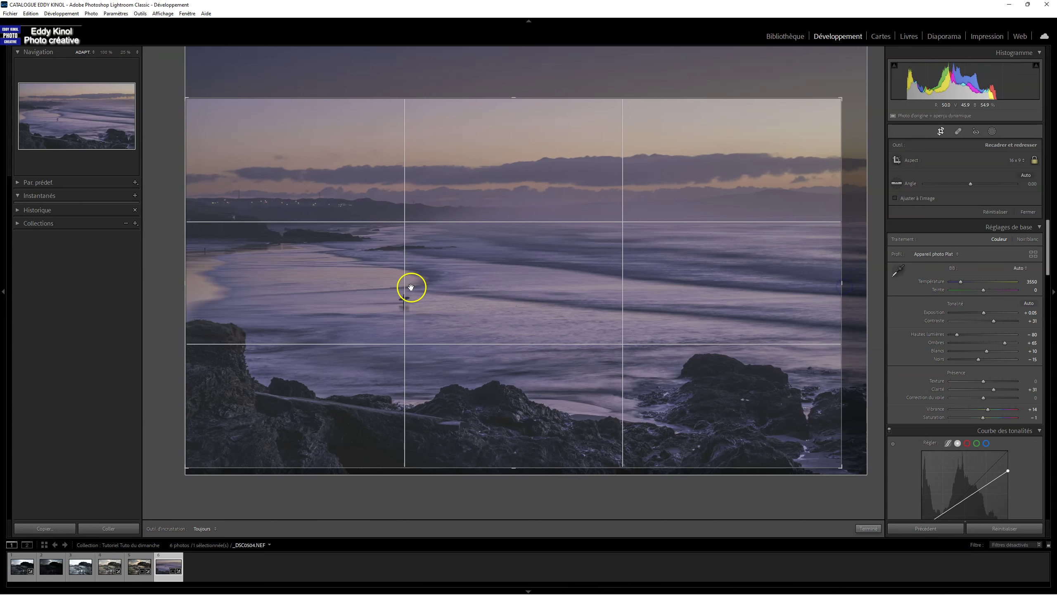
{"action": "mouse_move", "coordinate": [476, 435]}
{"action": "left_mouse_down"}
{"action": "mouse_move", "coordinate": [476, 400]}
{"action": "mouse_move", "coordinate": [414, 297]}
{"action": "mouse_move", "coordinate": [469, 277]}
{"action": "left_mouse_up"}
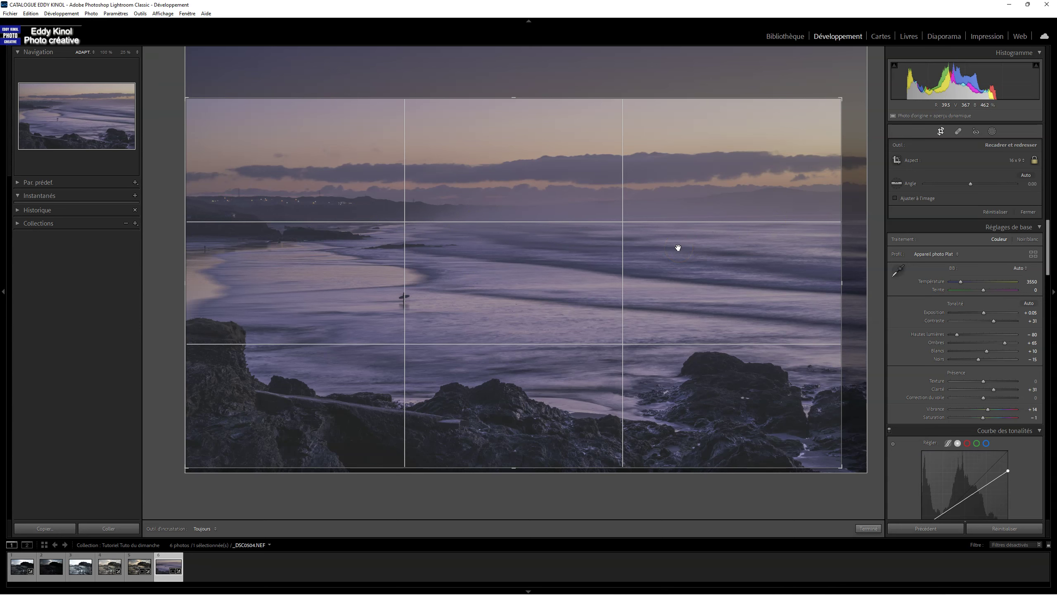
{"action": "key", "text": "Return"}
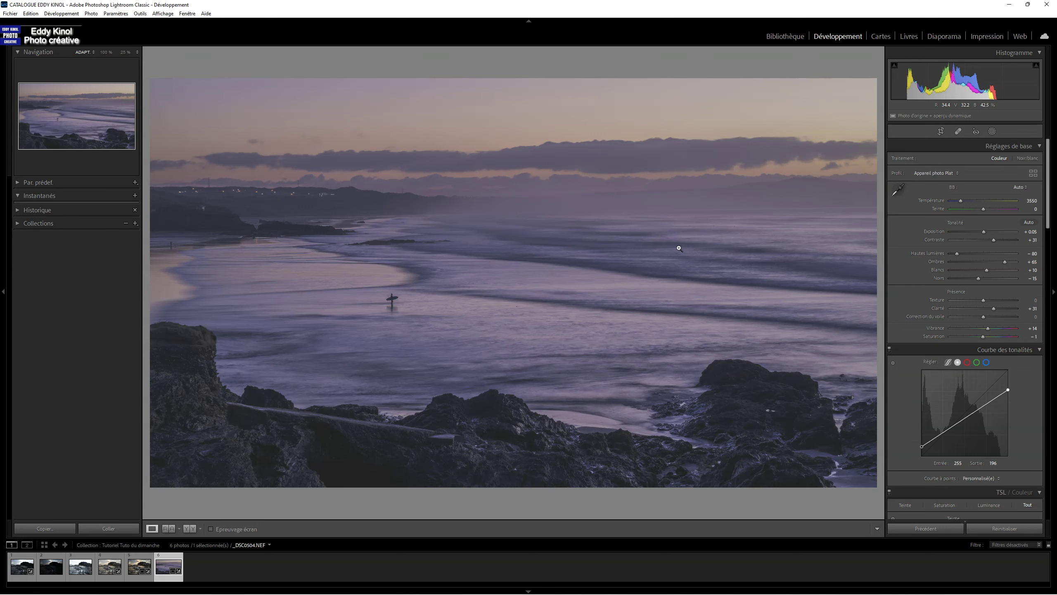
Compare the cropped edit with the original, then bring up the new-mask list
{"action": "key", "text": "backslash"}
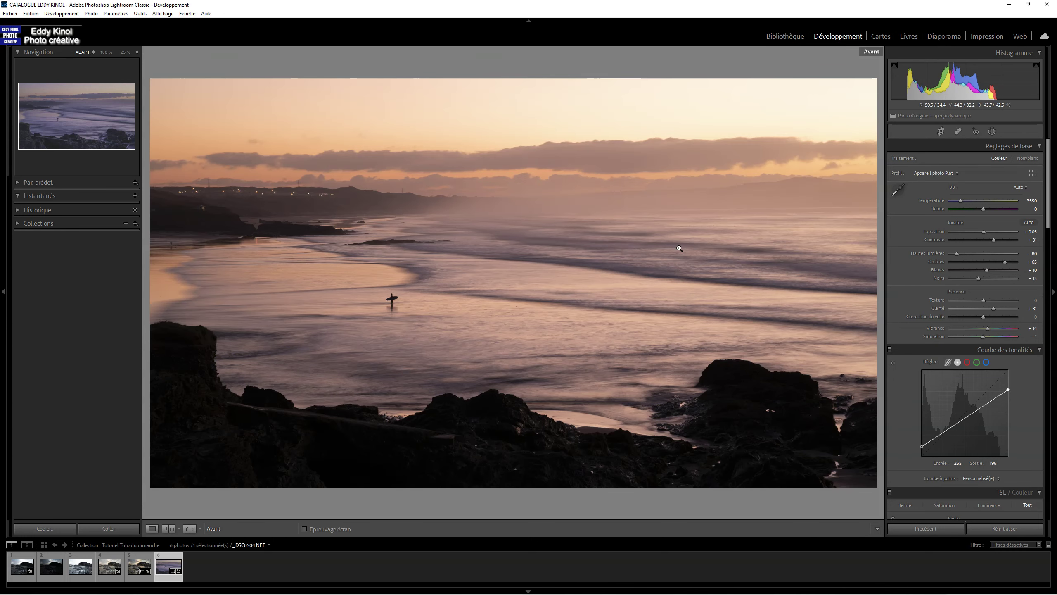
{"action": "key", "text": "backslash"}
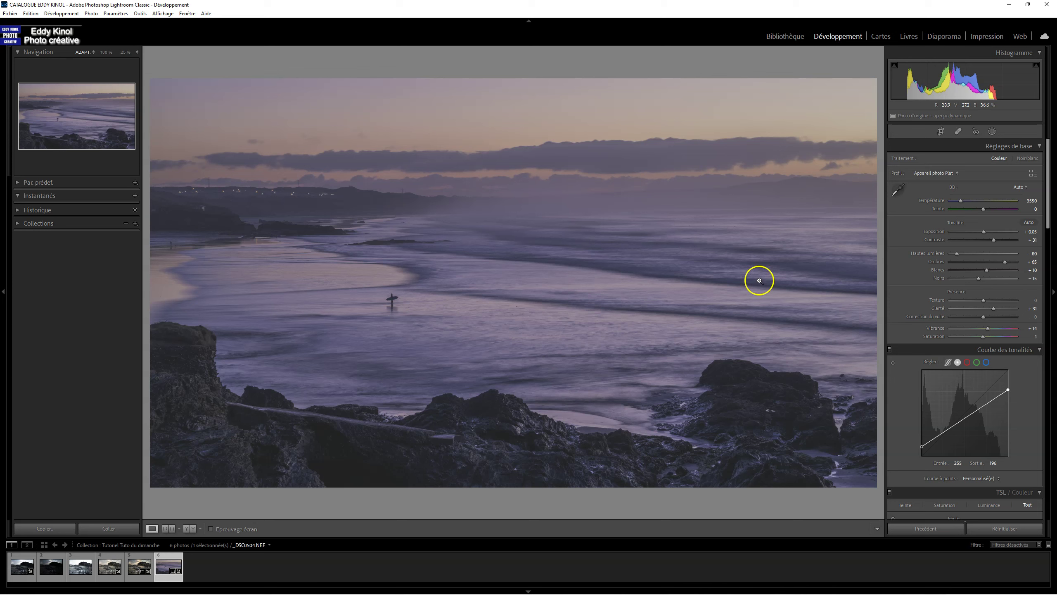
{"action": "left_click", "coordinate": [992, 132]}
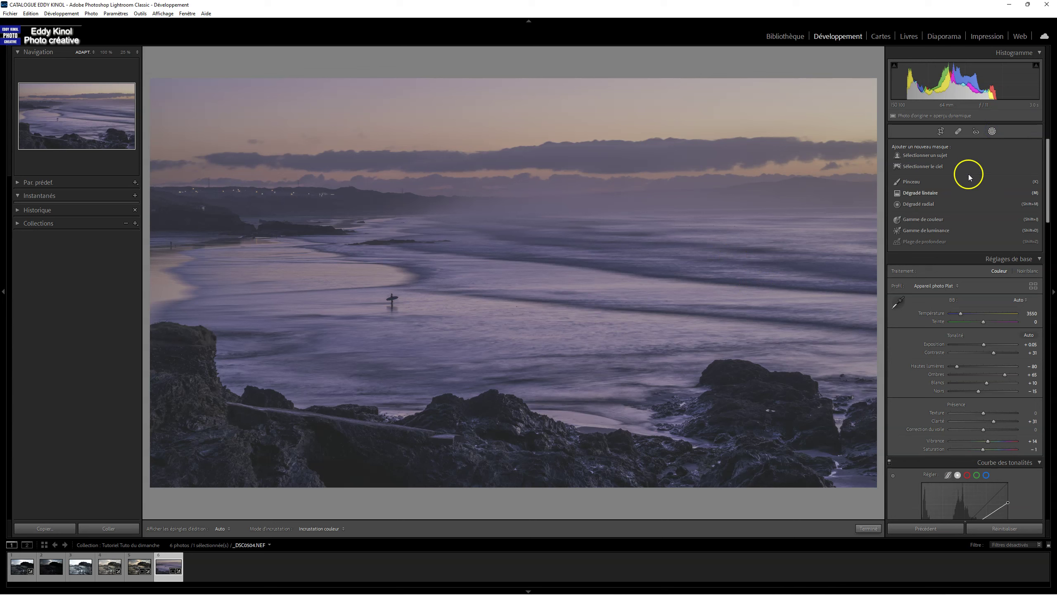
Add a radial gradient mask around the surfer and adjust its position and width
{"action": "left_click", "coordinate": [918, 205]}
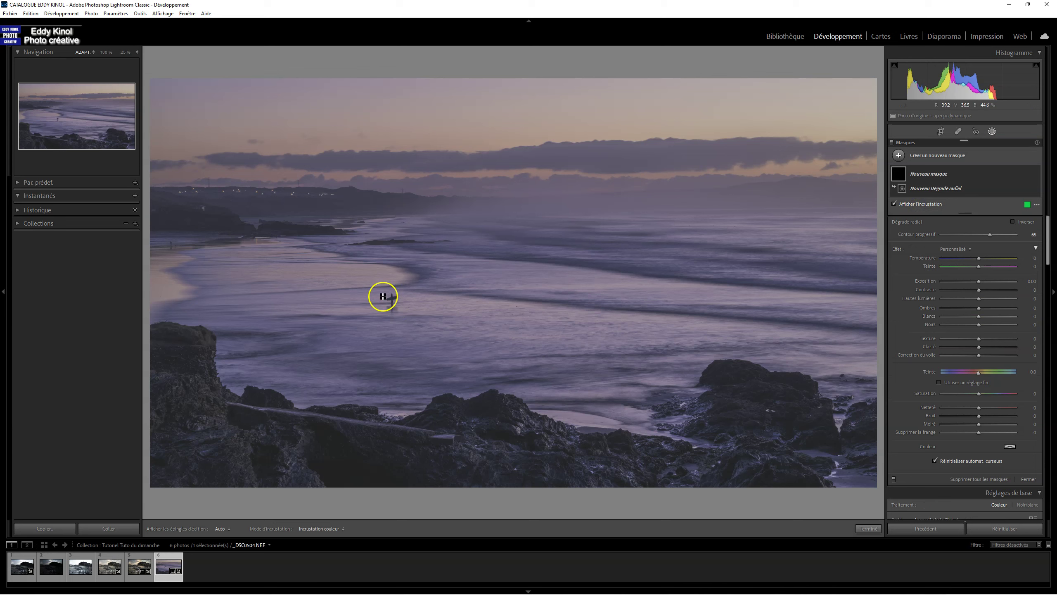
{"action": "left_click_drag", "start_coordinate": [381, 293], "coordinate": [416, 330]}
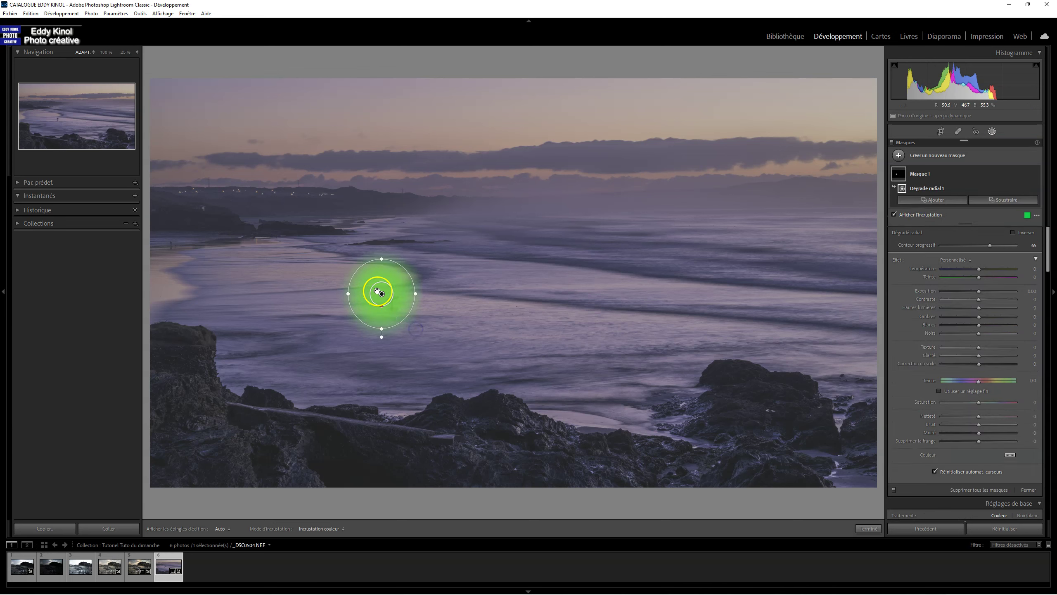
{"action": "left_click_drag", "start_coordinate": [381, 294], "coordinate": [392, 303]}
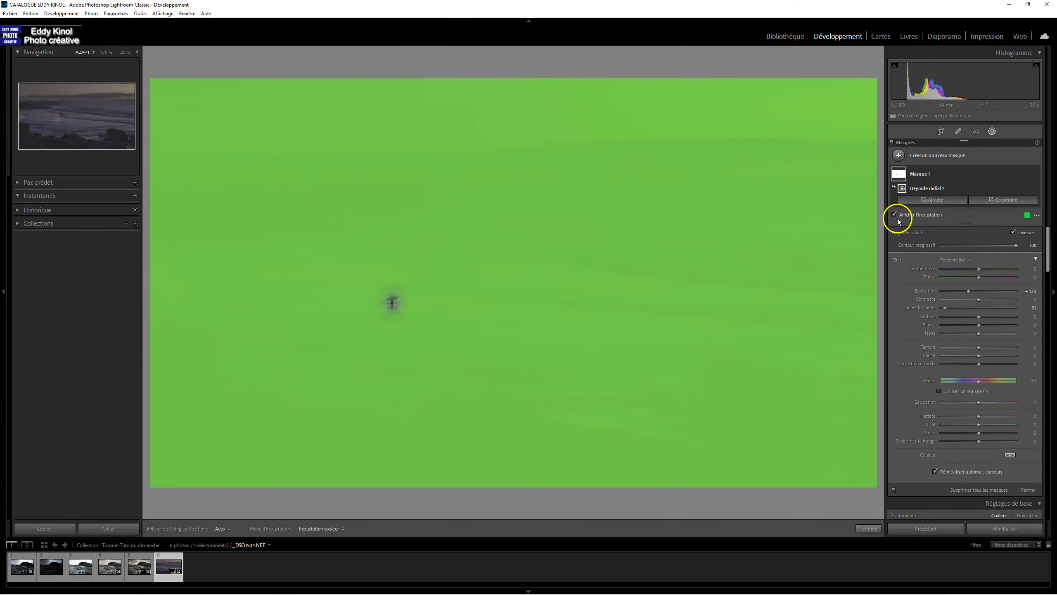
{"action": "left_click", "coordinate": [894, 214]}
{"action": "left_click", "coordinate": [894, 214]}
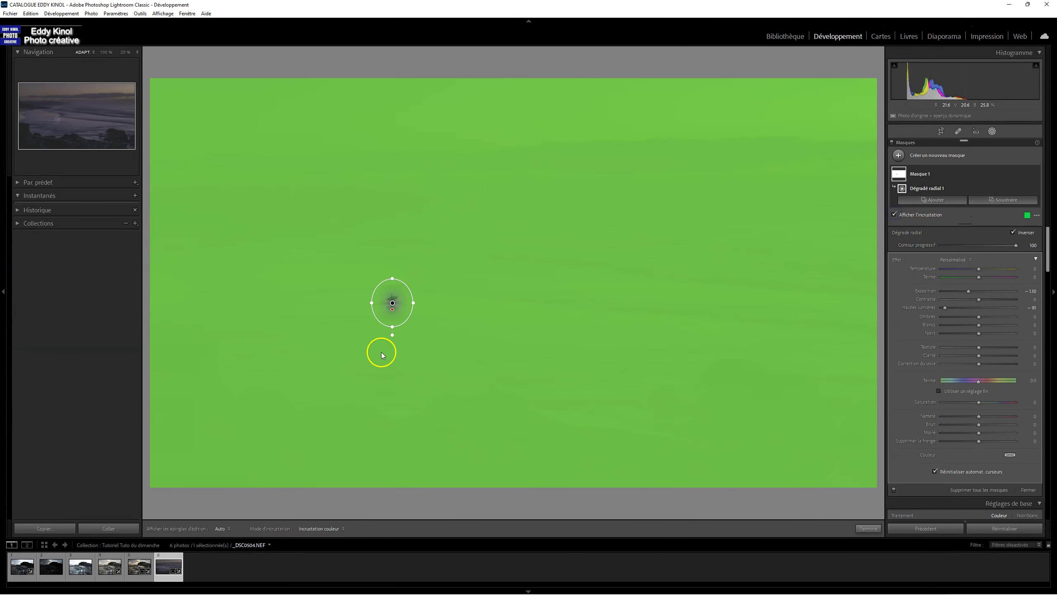
{"action": "mouse_move", "coordinate": [415, 303]}
{"action": "left_mouse_down"}
{"action": "mouse_move", "coordinate": [437, 303]}
{"action": "mouse_move", "coordinate": [386, 360]}
{"action": "left_mouse_up"}
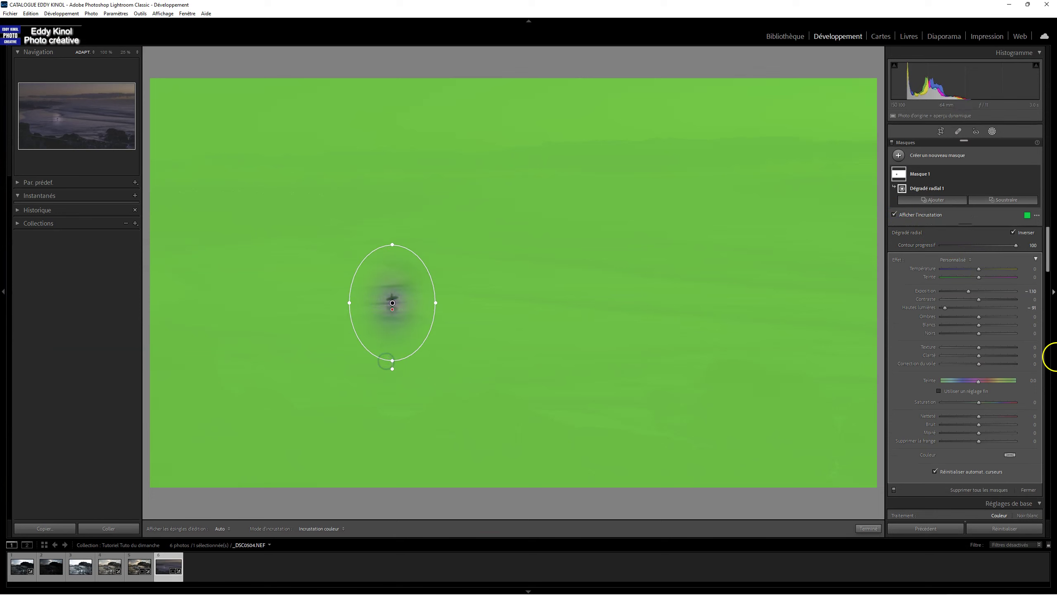
{"action": "left_click", "coordinate": [893, 214]}
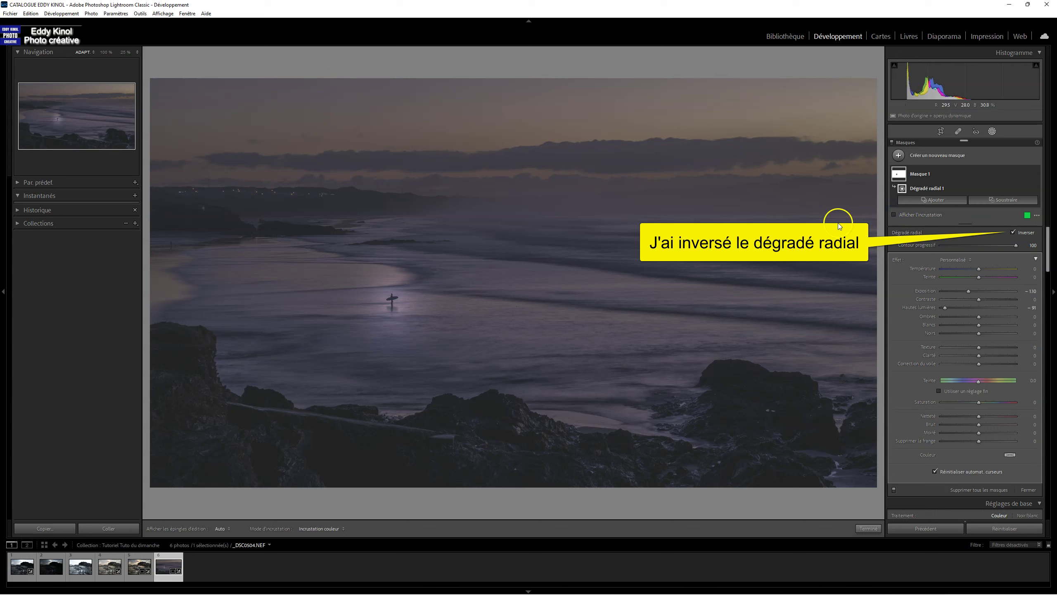
Stretch the radial gradient wider and taller to cover the sea from horizon to rocks
{"action": "mouse_move", "coordinate": [437, 302]}
{"action": "left_mouse_down"}
{"action": "mouse_move", "coordinate": [571, 302]}
{"action": "mouse_move", "coordinate": [489, 302]}
{"action": "mouse_move", "coordinate": [534, 299]}
{"action": "left_mouse_up"}
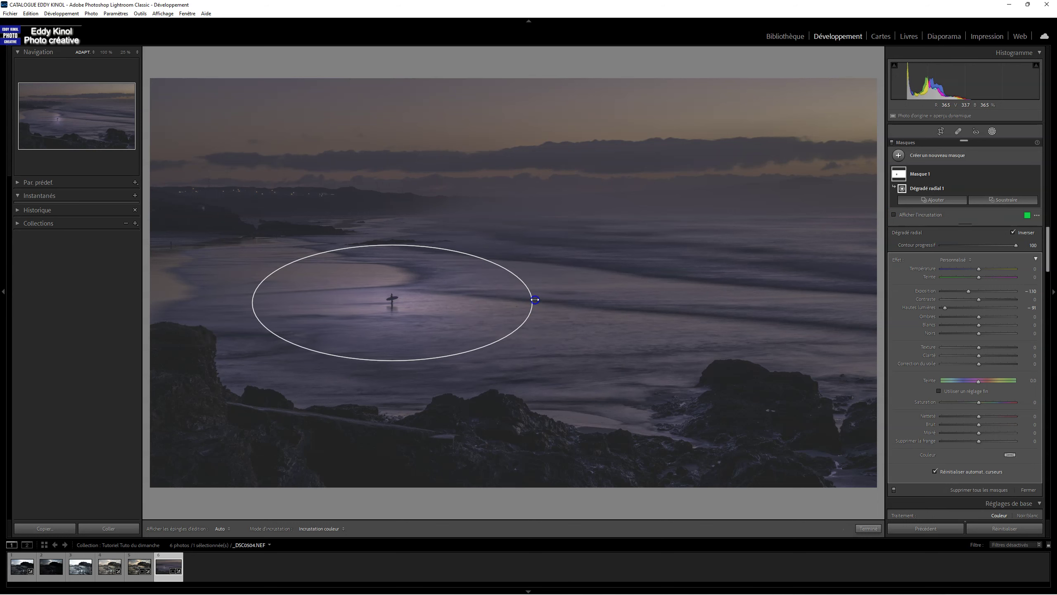
{"action": "mouse_move", "coordinate": [392, 244]}
{"action": "left_mouse_down"}
{"action": "mouse_move", "coordinate": [392, 197]}
{"action": "mouse_move", "coordinate": [395, 206]}
{"action": "left_mouse_up"}
{"action": "left_click_drag", "start_coordinate": [533, 301], "coordinate": [883, 302]}
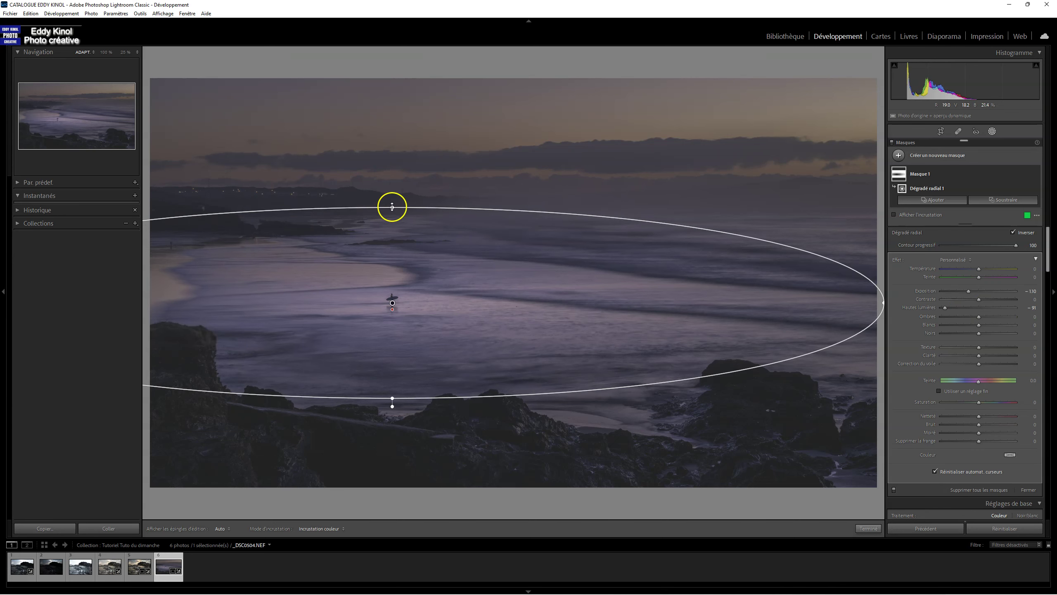
{"action": "left_click_drag", "start_coordinate": [392, 207], "coordinate": [391, 195]}
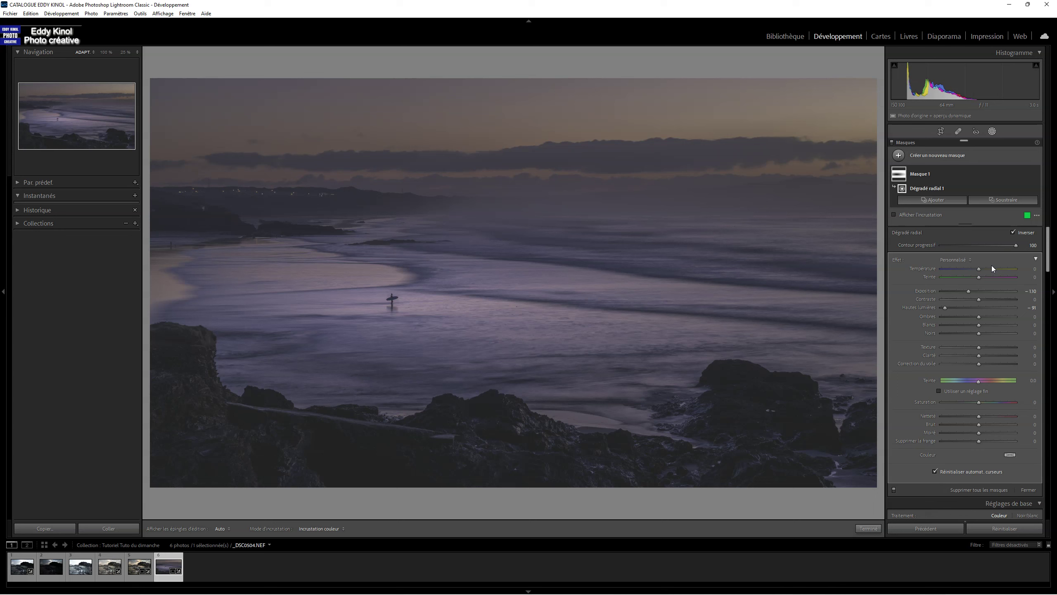
Toggle Masque 1's eye icon on and off to compare its effect
{"action": "left_click", "coordinate": [1036, 189]}
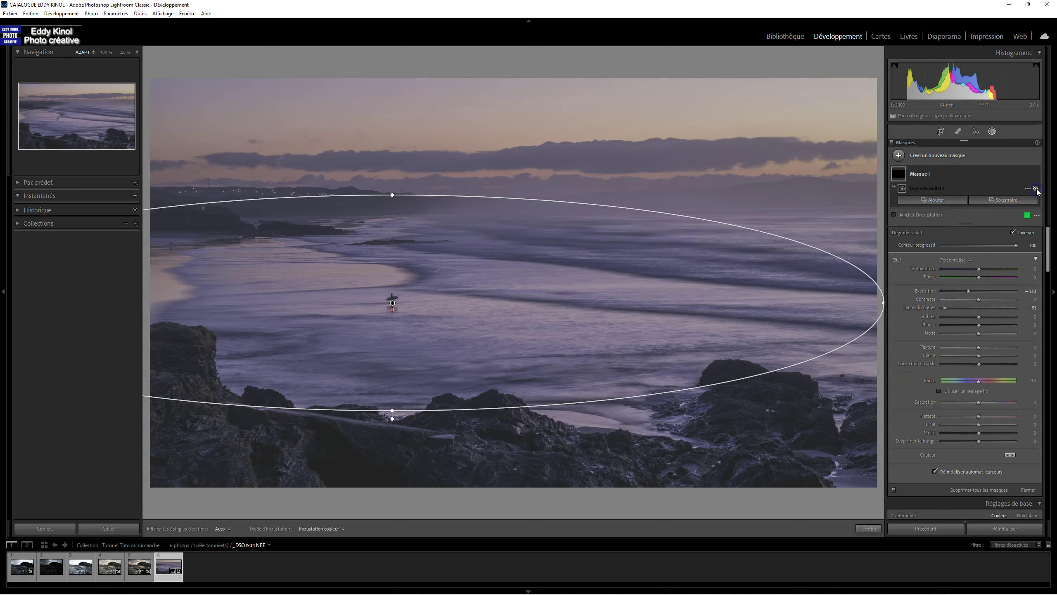
{"action": "left_click", "coordinate": [1036, 189]}
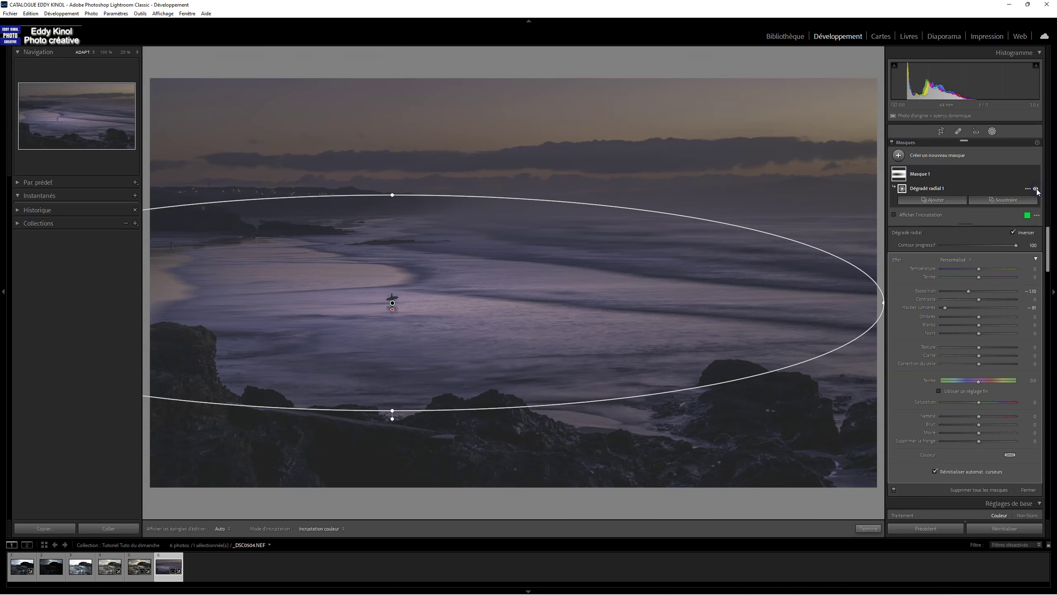
{"action": "left_click", "coordinate": [1036, 189]}
{"action": "left_click", "coordinate": [1036, 189]}
{"action": "left_click", "coordinate": [1036, 188]}
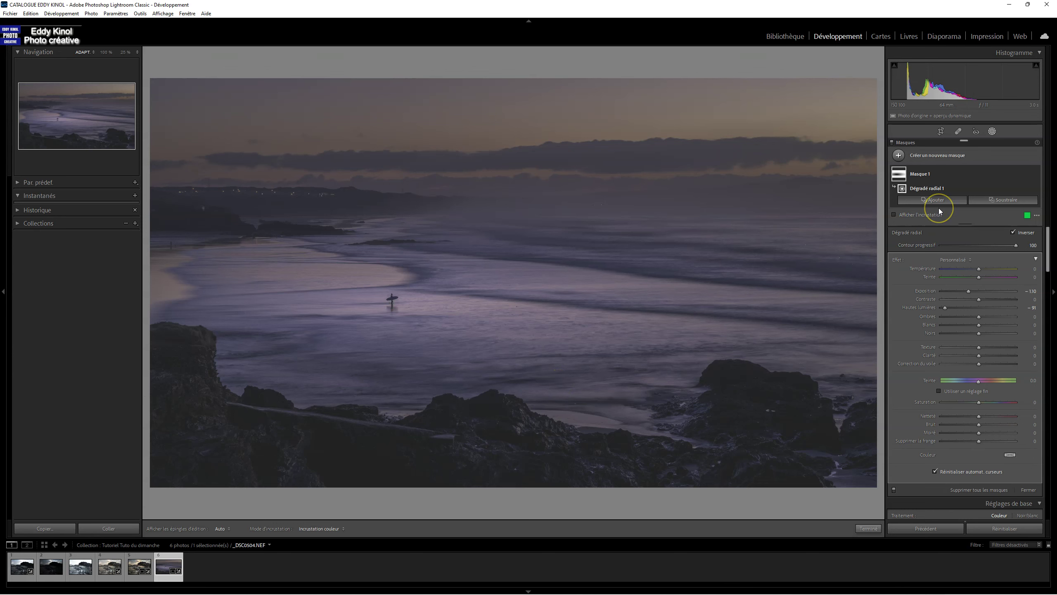
Add a radial gradient mask over the sky, stretched past the left edge, with its overlay hidden
{"action": "left_click", "coordinate": [898, 155]}
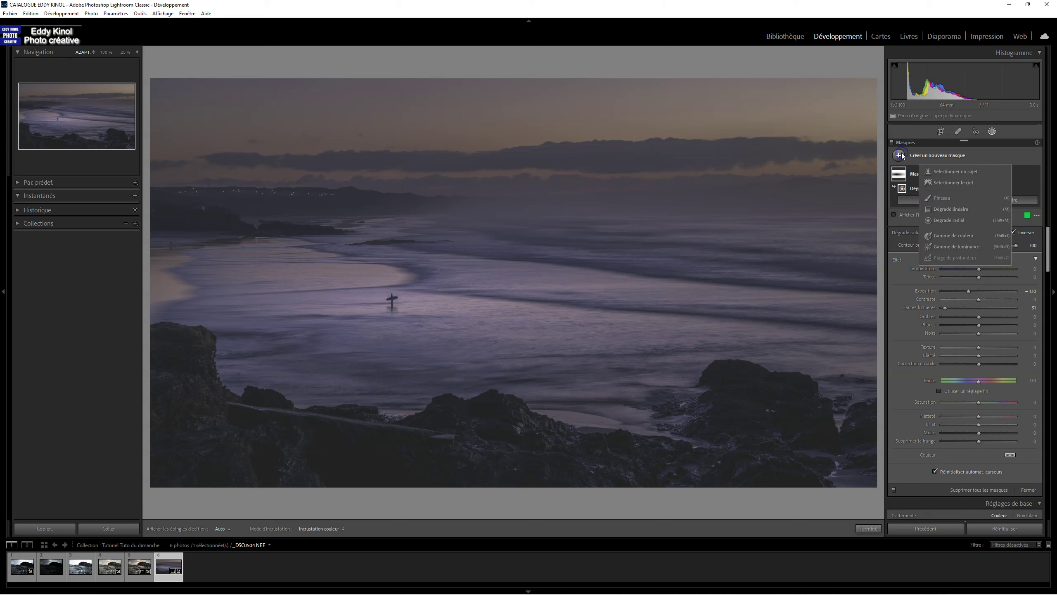
{"action": "left_click", "coordinate": [950, 221]}
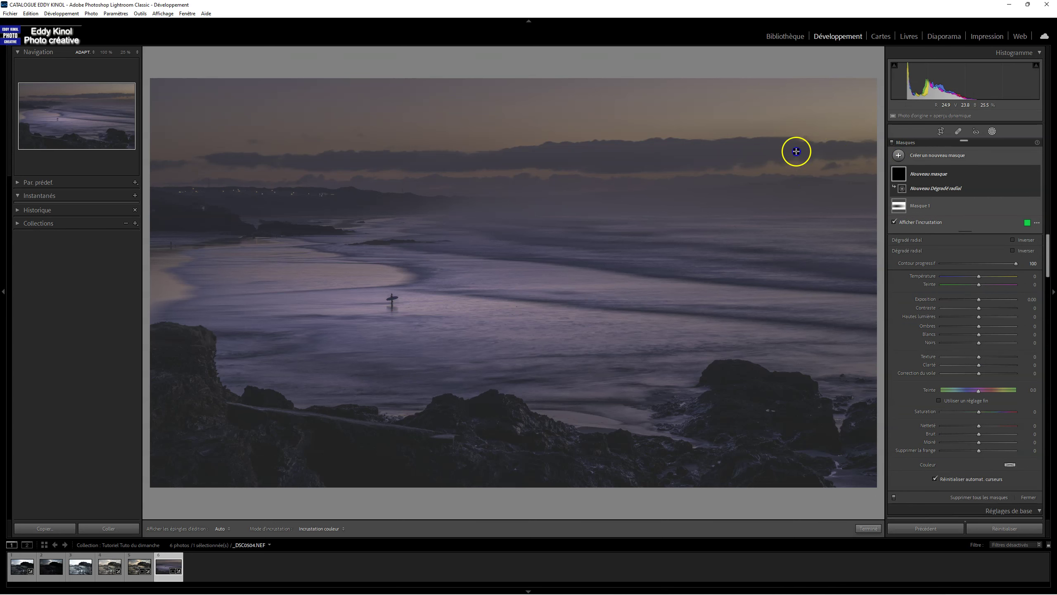
{"action": "left_click_drag", "start_coordinate": [796, 152], "coordinate": [374, 235]}
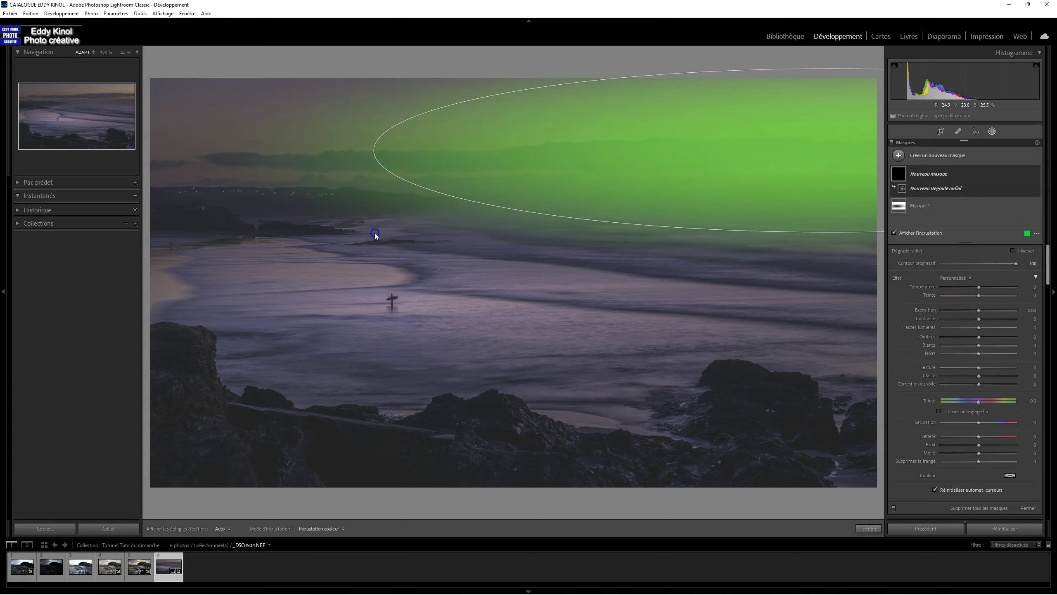
{"action": "left_click_drag", "start_coordinate": [375, 235], "coordinate": [87, 230]}
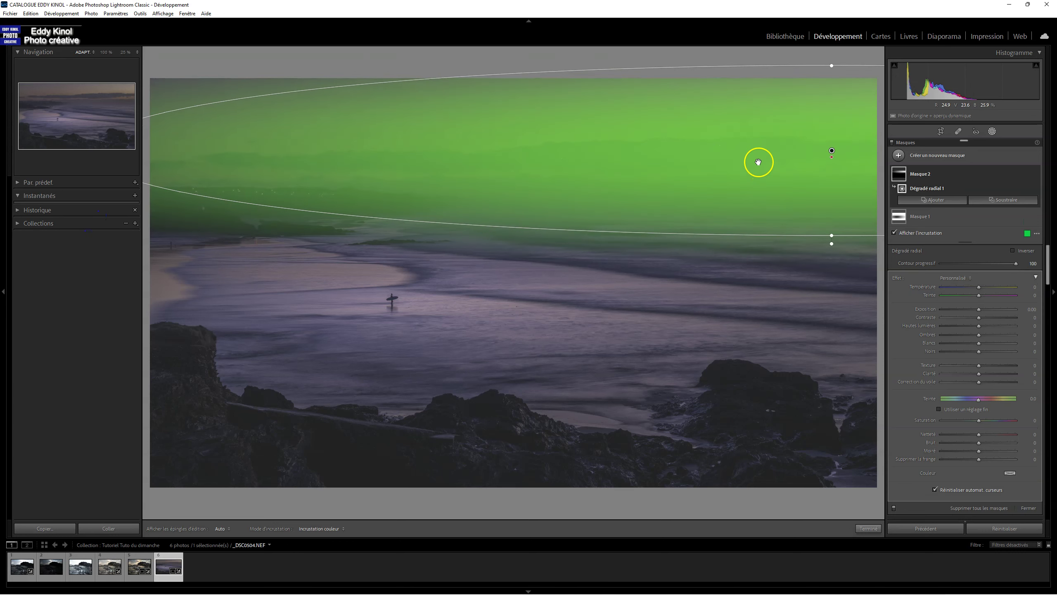
{"action": "left_click_drag", "start_coordinate": [831, 152], "coordinate": [807, 141]}
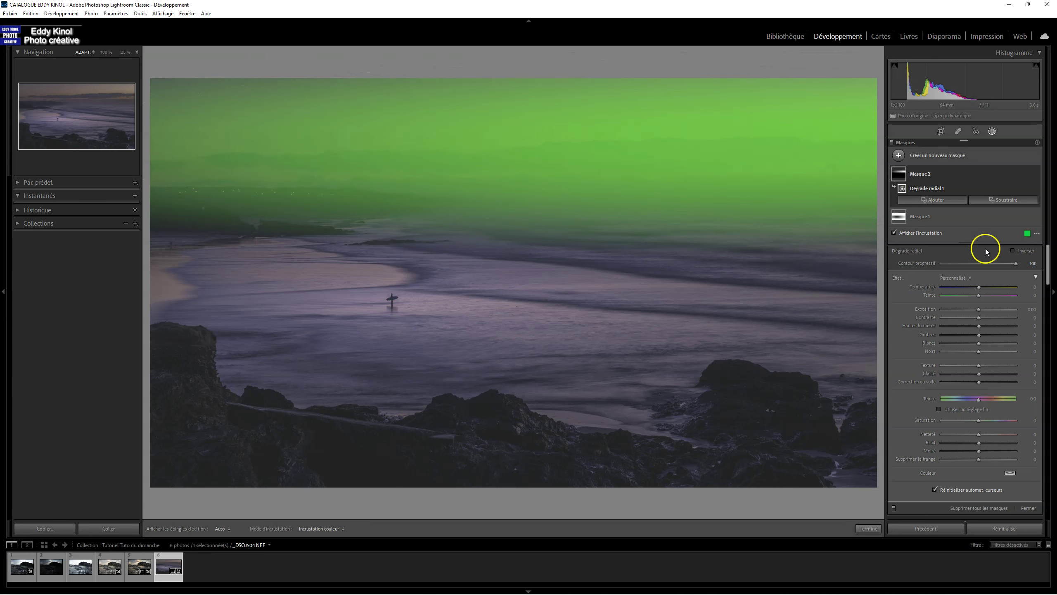
{"action": "left_click", "coordinate": [979, 311]}
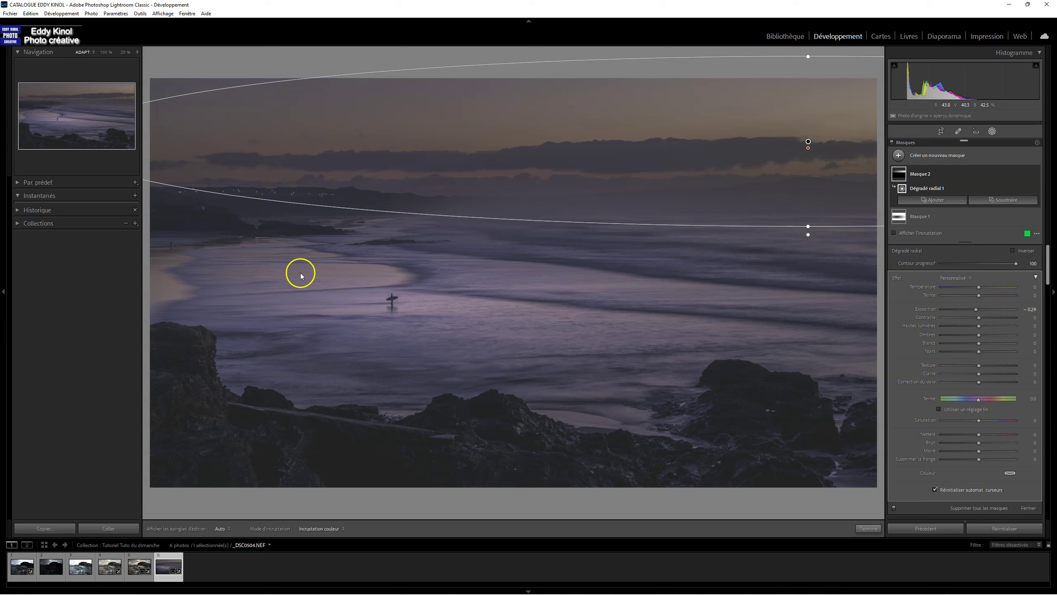
Add a second radial gradient sized to cover the foreground rocks and lower shore
{"action": "left_click", "coordinate": [899, 155]}
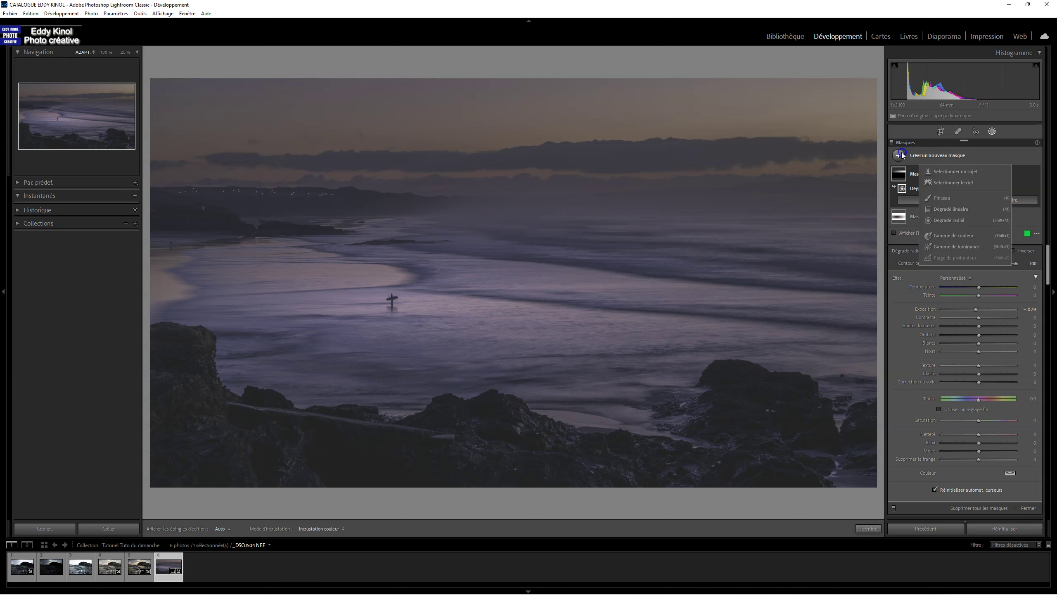
{"action": "left_click", "coordinate": [938, 220]}
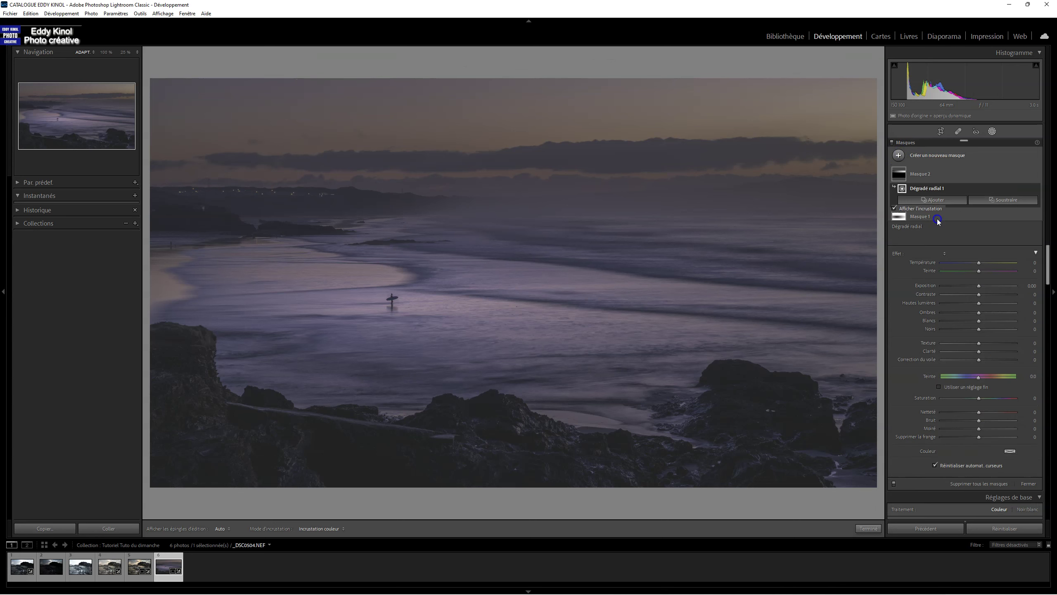
{"action": "mouse_move", "coordinate": [260, 406]}
{"action": "left_mouse_down"}
{"action": "mouse_move", "coordinate": [406, 454]}
{"action": "mouse_move", "coordinate": [960, 560]}
{"action": "left_mouse_up"}
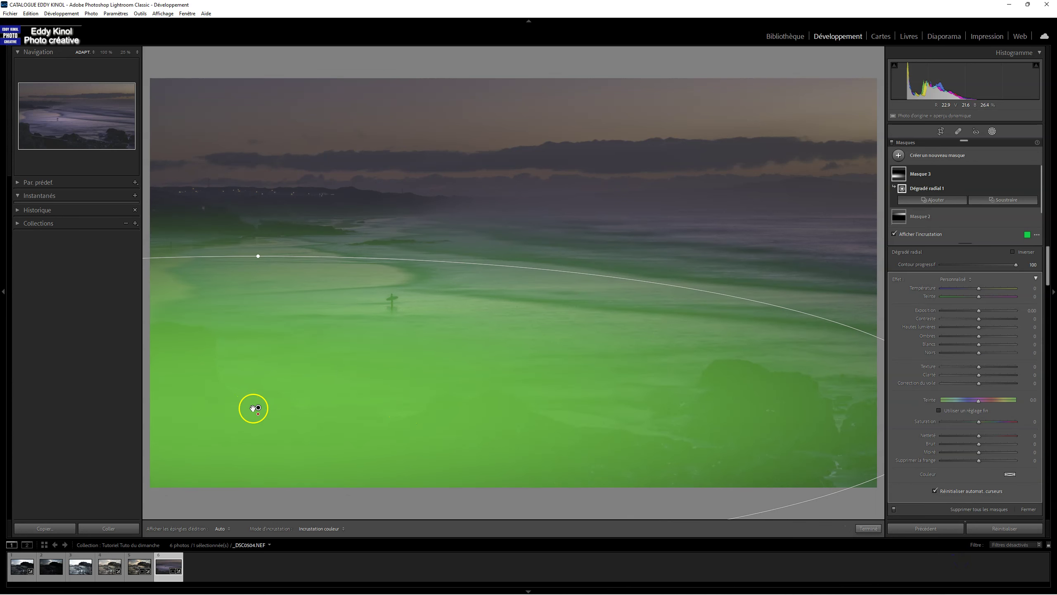
{"action": "left_click_drag", "start_coordinate": [269, 411], "coordinate": [253, 476]}
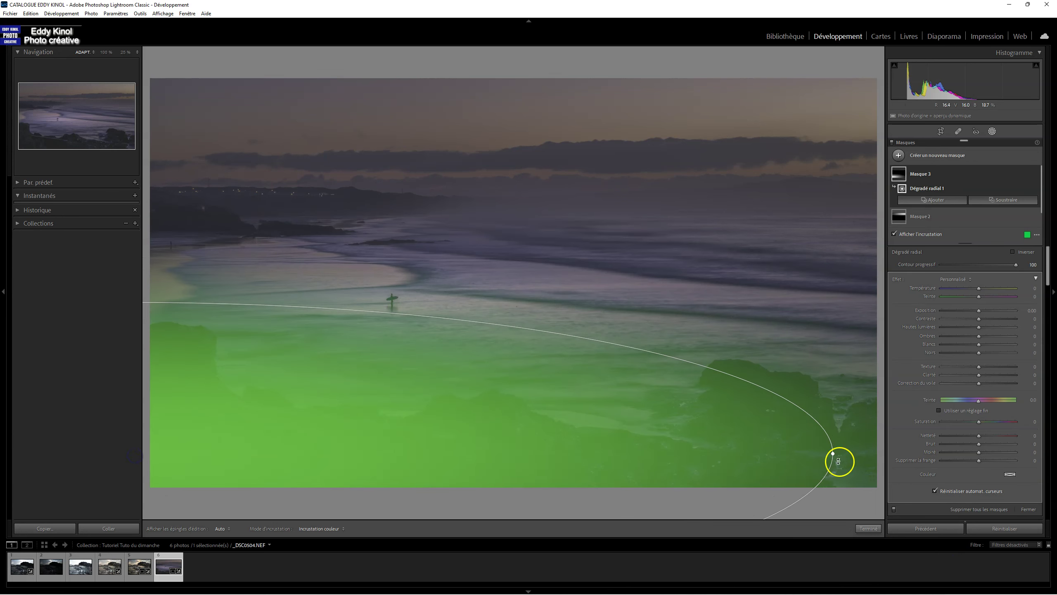
{"action": "left_click_drag", "start_coordinate": [830, 453], "coordinate": [839, 493]}
{"action": "mouse_move", "coordinate": [285, 429]}
{"action": "left_mouse_down"}
{"action": "mouse_move", "coordinate": [590, 453]}
{"action": "mouse_move", "coordinate": [581, 451]}
{"action": "left_mouse_up"}
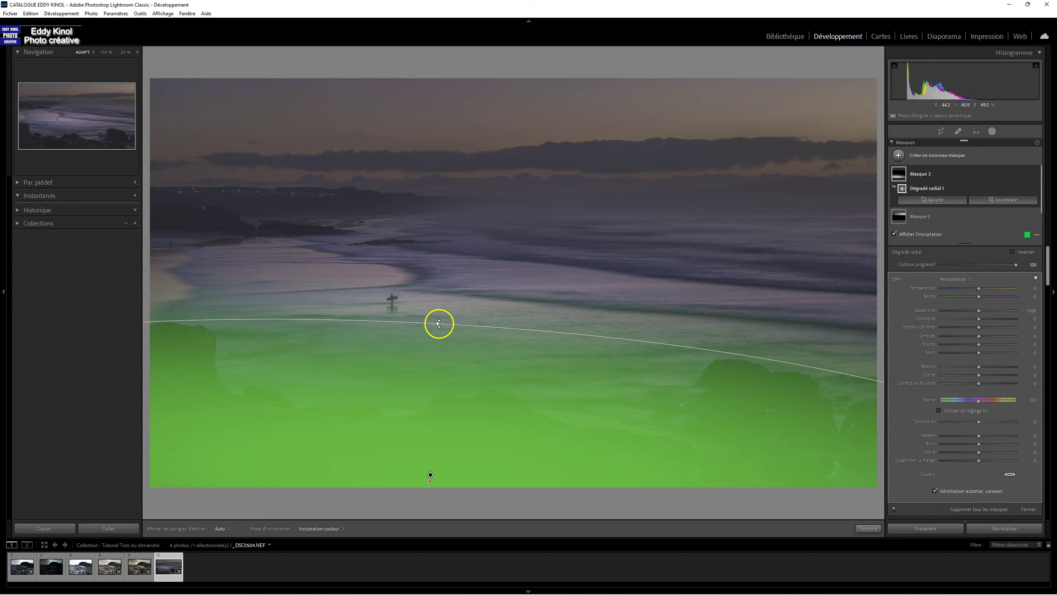
{"action": "left_click_drag", "start_coordinate": [439, 323], "coordinate": [436, 365]}
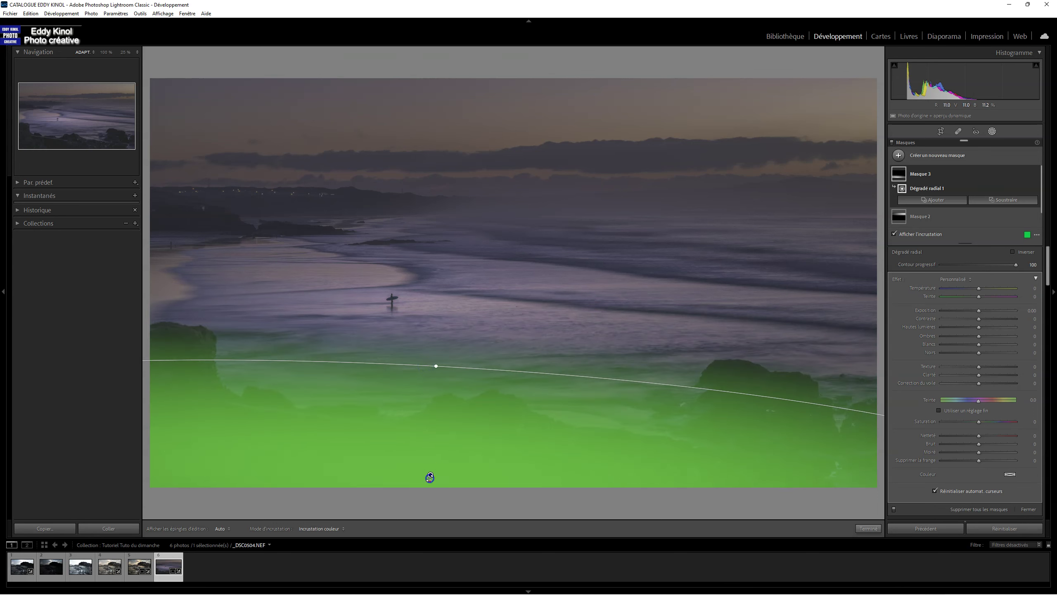
{"action": "mouse_move", "coordinate": [422, 432]}
{"action": "left_mouse_down"}
{"action": "mouse_move", "coordinate": [429, 477]}
{"action": "mouse_move", "coordinate": [434, 443]}
{"action": "left_mouse_up"}
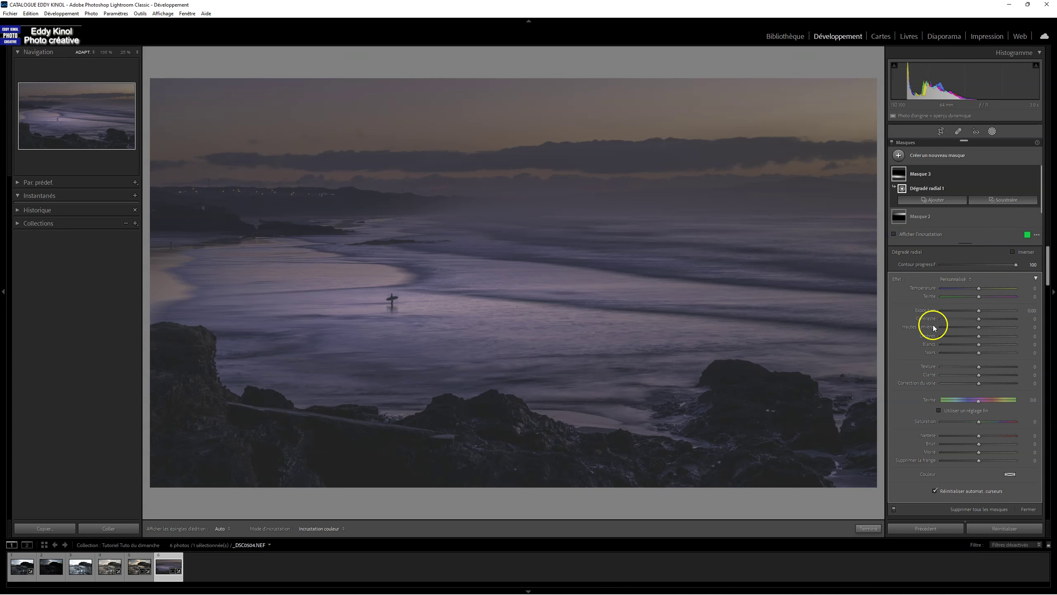
Lower the foreground-rocks mask's exposure to -0.69 to darken the bottom of the photo
{"action": "left_click", "coordinate": [979, 311]}
{"action": "left_click_drag", "start_coordinate": [978, 312], "coordinate": [971, 310]}
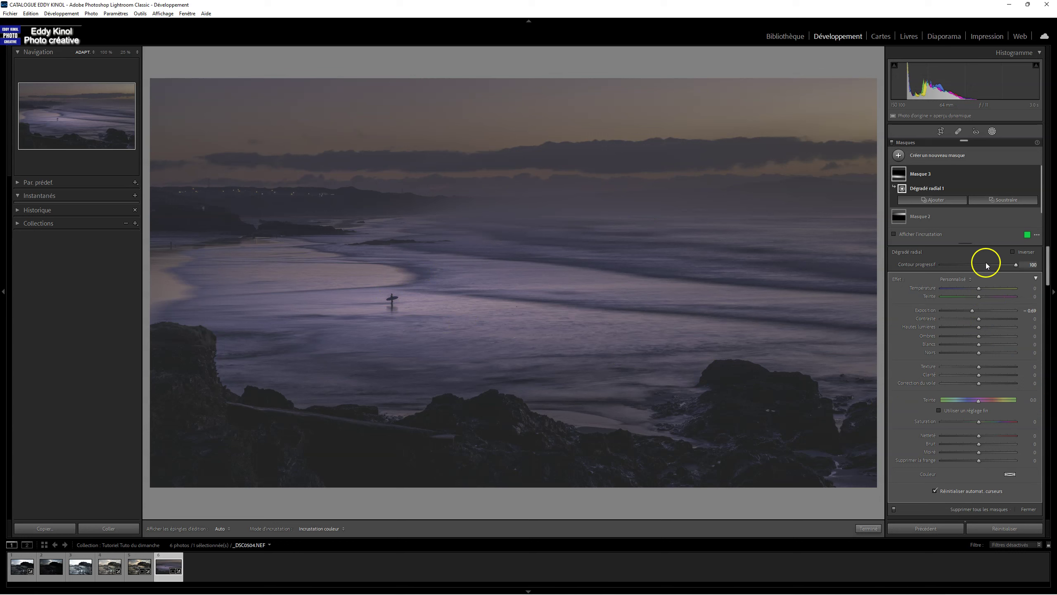
Close masking and toggle the Before view to compare the edit with the warm original
{"action": "left_click", "coordinate": [1028, 508]}
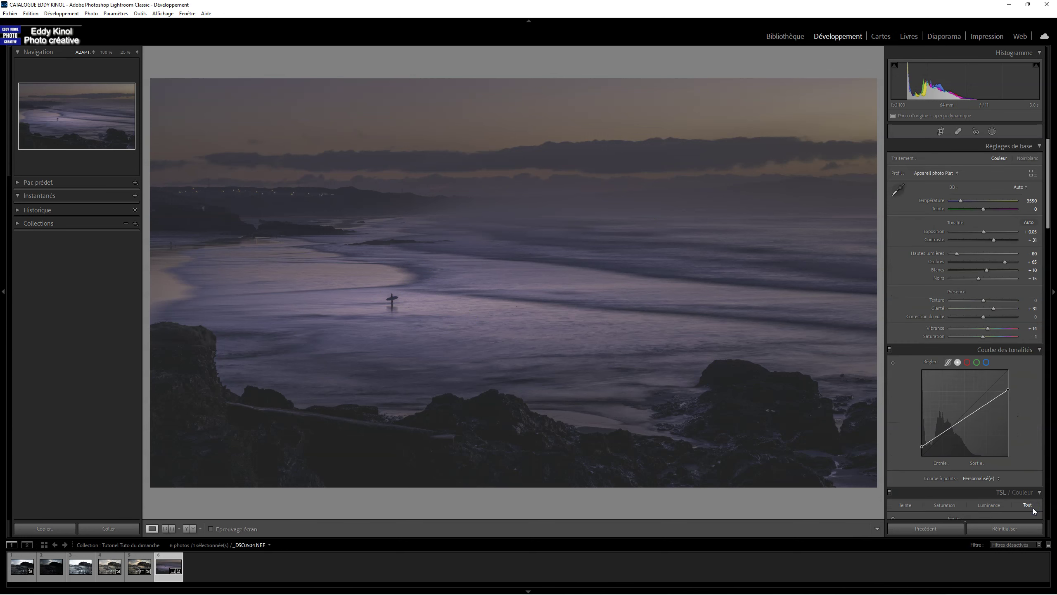
{"action": "left_click", "coordinate": [973, 480]}
{"action": "key", "text": "backslash"}
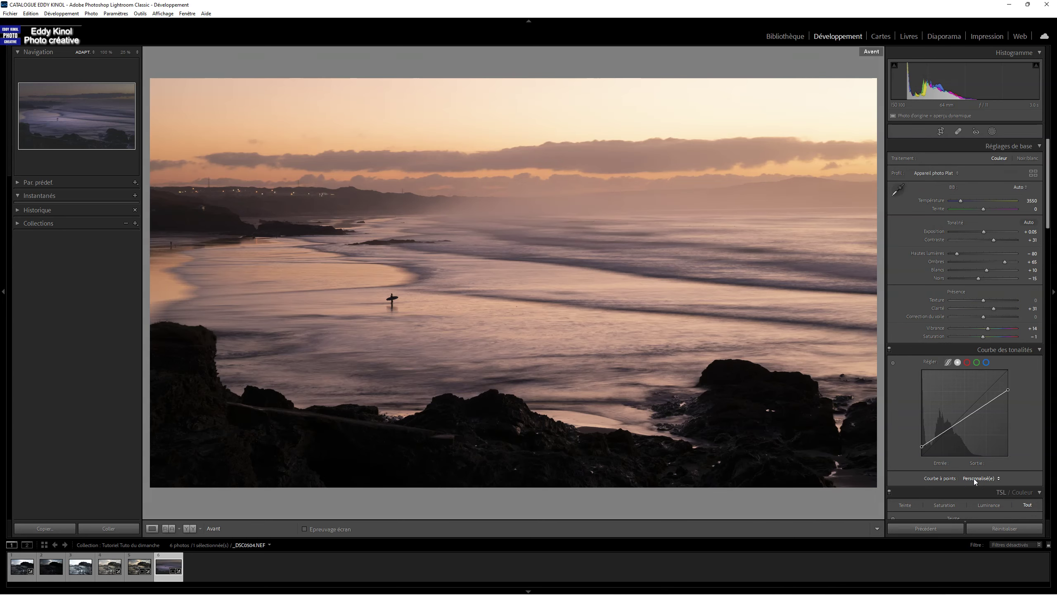
{"action": "key", "text": "backslash"}
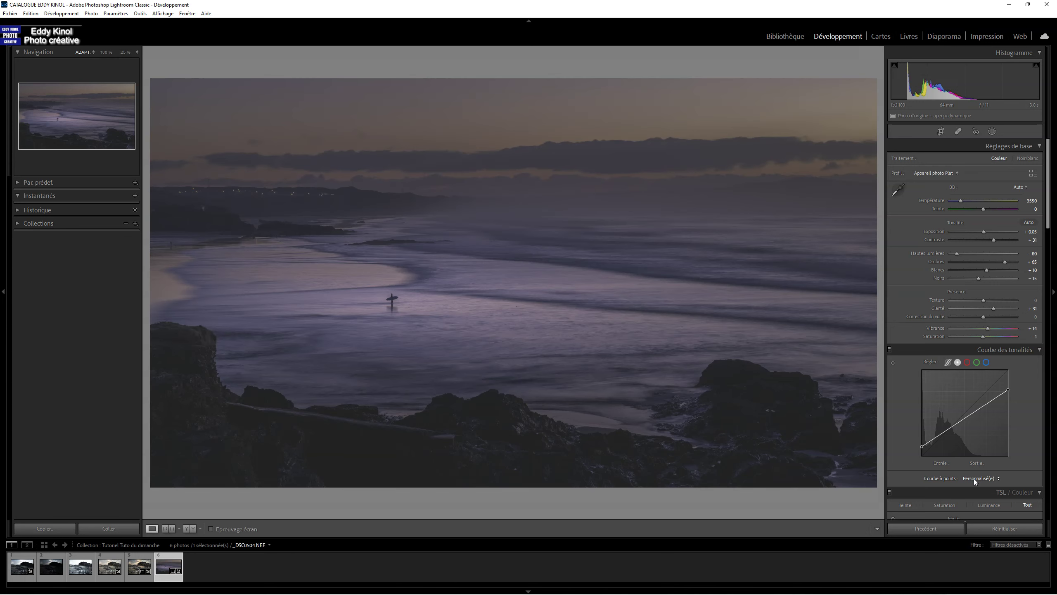
{"action": "key", "text": "backslash"}
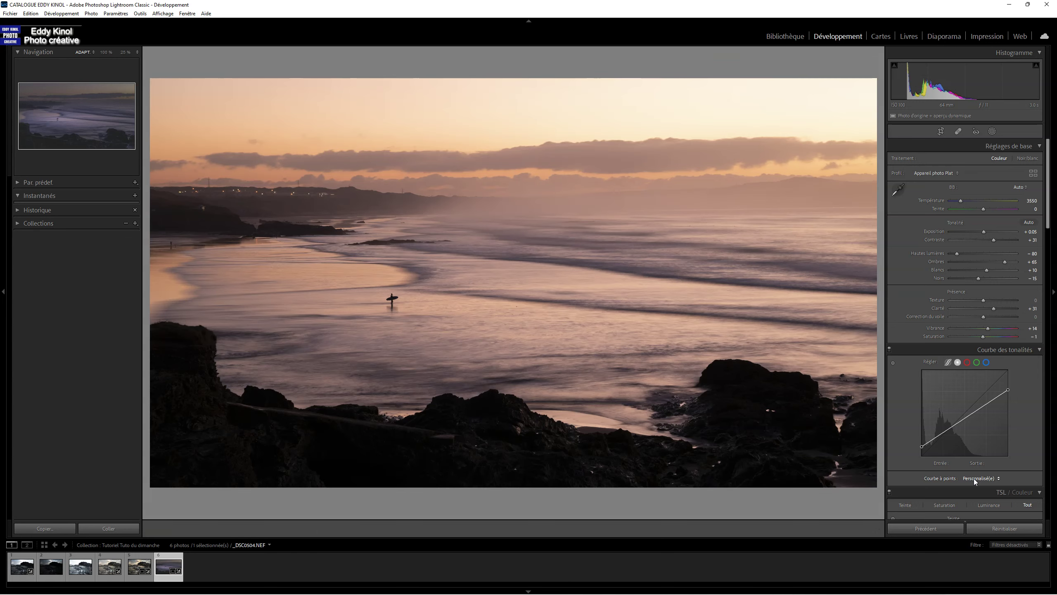
{"action": "key", "text": "backslash"}
{"action": "key", "text": "backslash"}
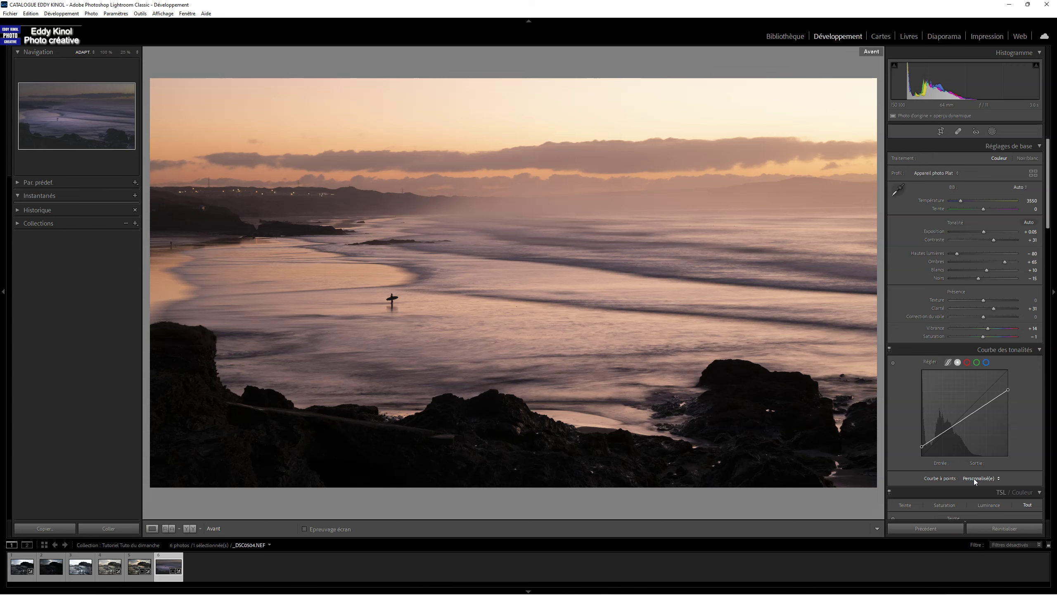
{"action": "key", "text": "backslash"}
{"action": "key", "text": "backslash"}
{"action": "key", "text": "backslash"}
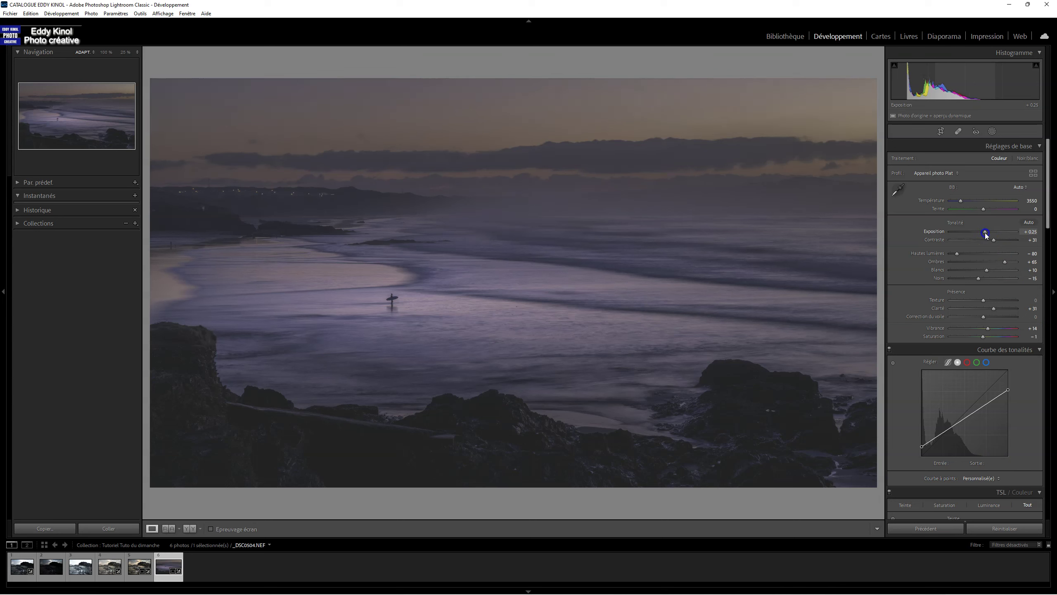
Raise exposure to +0.56 and pull the tone curve's top point down to about 254/230
{"action": "left_click_drag", "start_coordinate": [985, 233], "coordinate": [990, 237]}
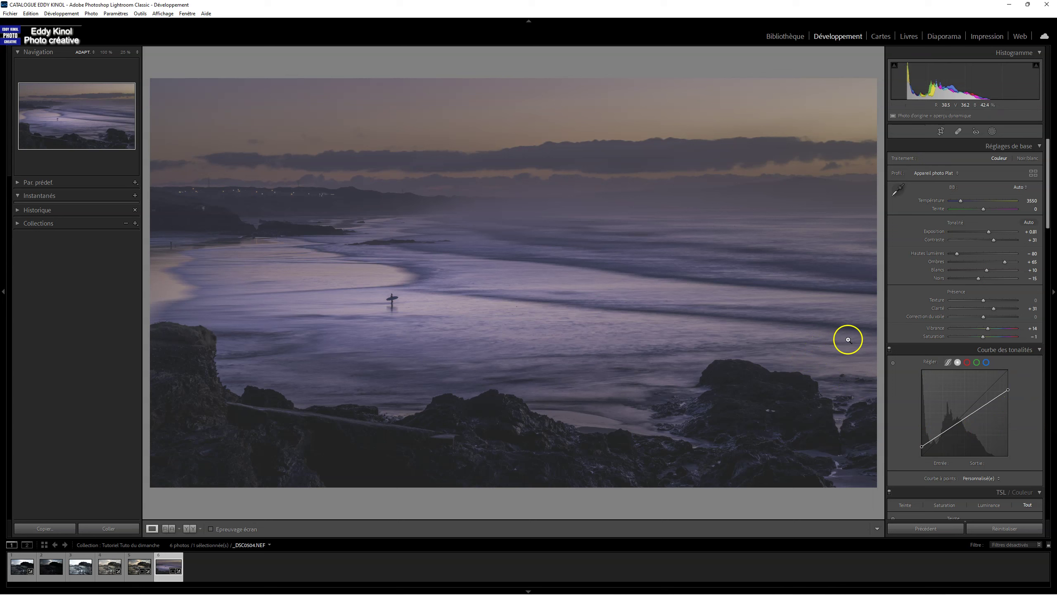
{"action": "key", "text": "backslash"}
{"action": "key", "text": "backslash"}
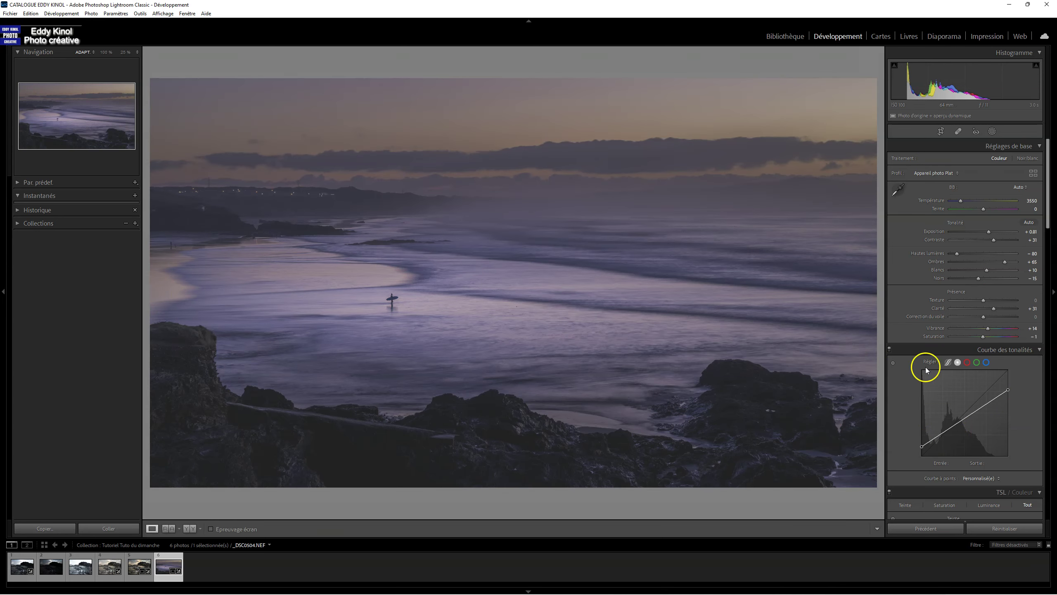
{"action": "left_click_drag", "start_coordinate": [1011, 391], "coordinate": [1015, 377]}
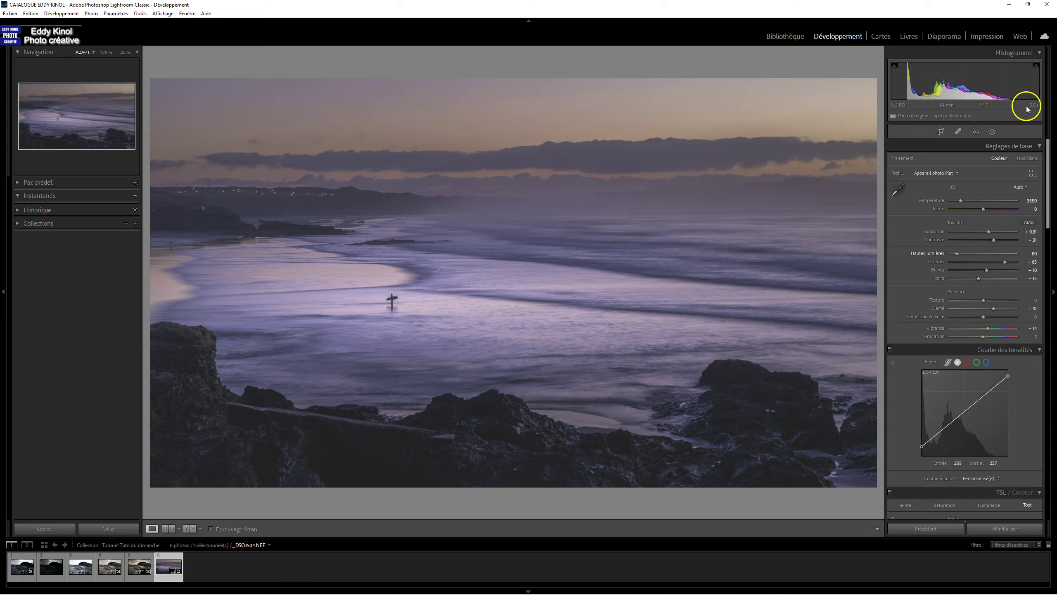
{"action": "left_click_drag", "start_coordinate": [1008, 375], "coordinate": [1008, 377]}
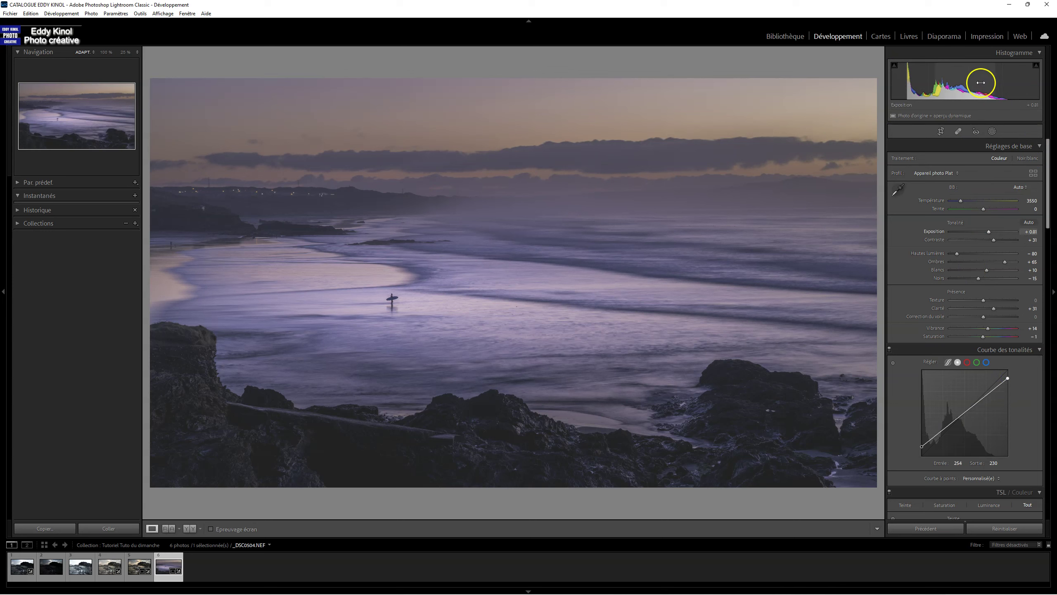
{"action": "left_click", "coordinate": [992, 132]}
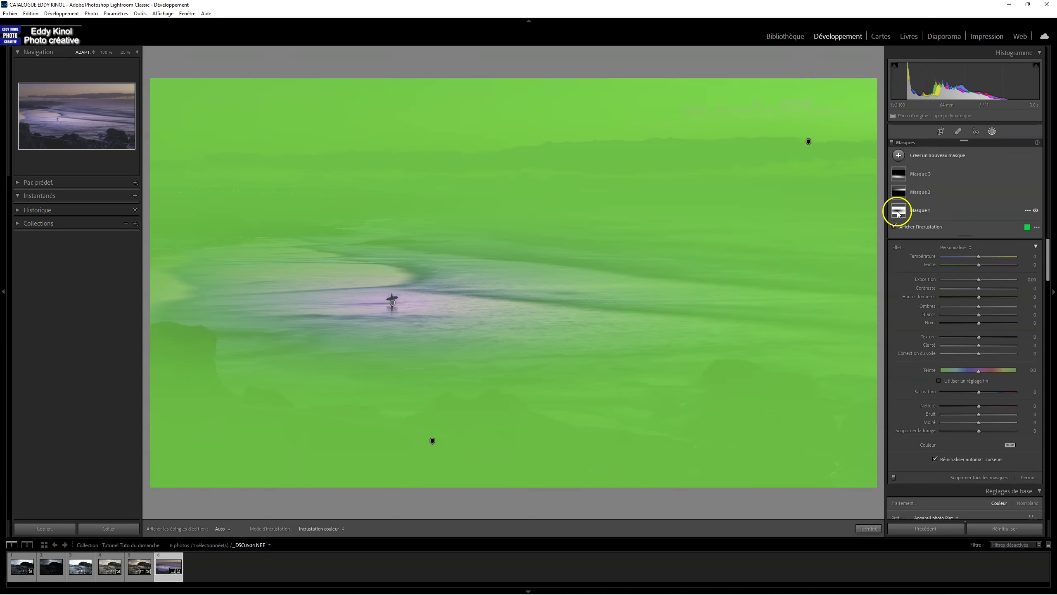
Set Masque 1's exposure to -0.96 and highlights to -58, then close masking
{"action": "left_click", "coordinate": [897, 212]}
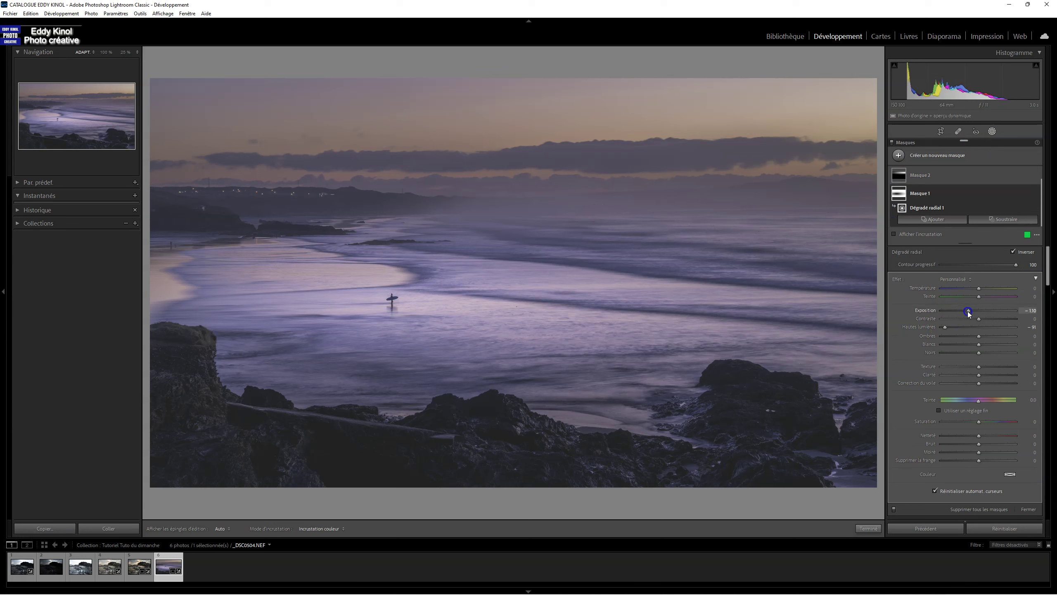
{"action": "left_click_drag", "start_coordinate": [968, 311], "coordinate": [969, 311]}
{"action": "left_click_drag", "start_coordinate": [945, 327], "coordinate": [952, 327]}
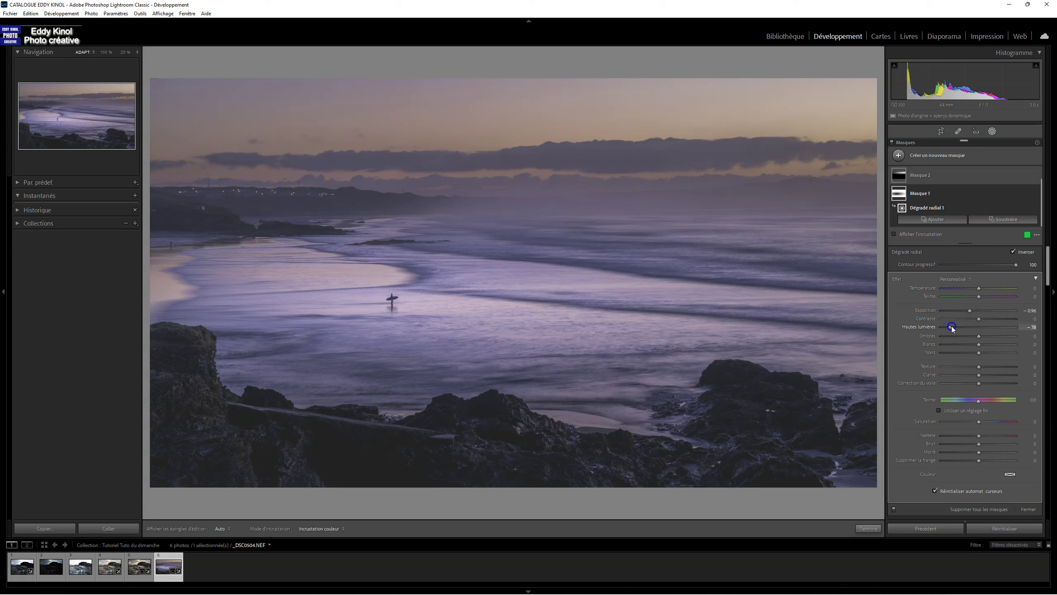
{"action": "left_click_drag", "start_coordinate": [950, 327], "coordinate": [957, 328]}
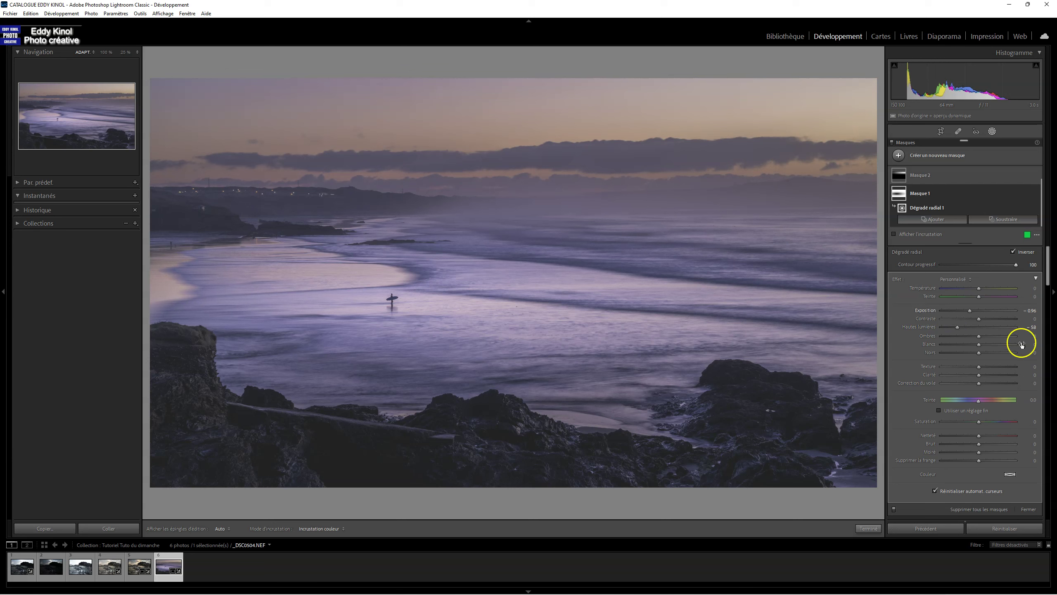
{"action": "left_click", "coordinate": [1030, 509]}
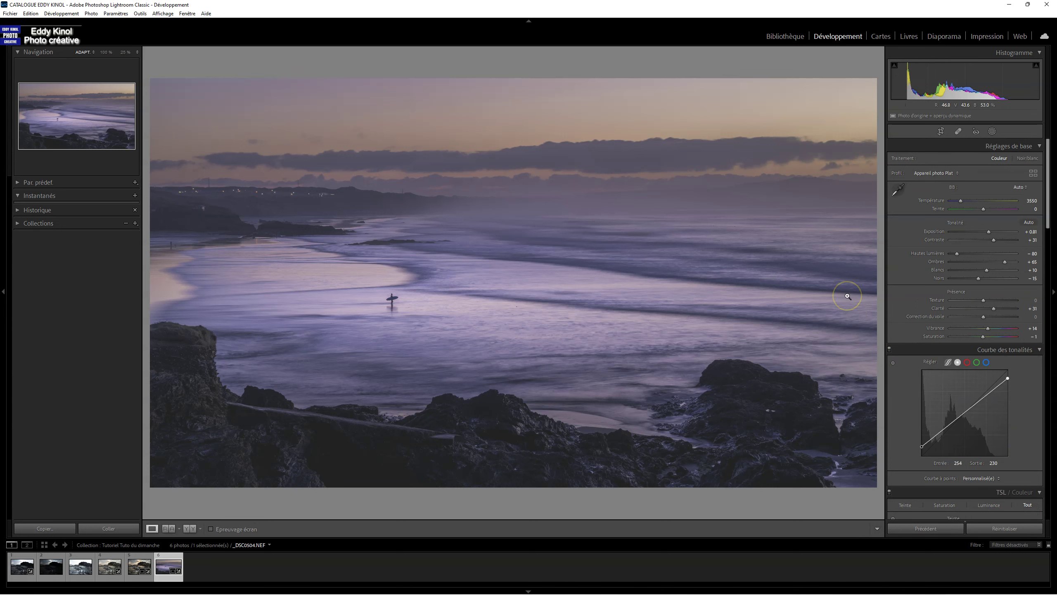
Warm the temperature to 3958 and shift the tint toward green for a golden sky
{"action": "key", "text": "backslash"}
{"action": "key", "text": "backslash"}
{"action": "key", "text": "backslash"}
{"action": "key", "text": "backslash"}
{"action": "left_click", "coordinate": [954, 206]}
{"action": "left_click", "coordinate": [961, 201]}
{"action": "left_click", "coordinate": [961, 202]}
{"action": "left_click_drag", "start_coordinate": [961, 203], "coordinate": [965, 202]}
{"action": "left_click_drag", "start_coordinate": [965, 202], "coordinate": [965, 202]}
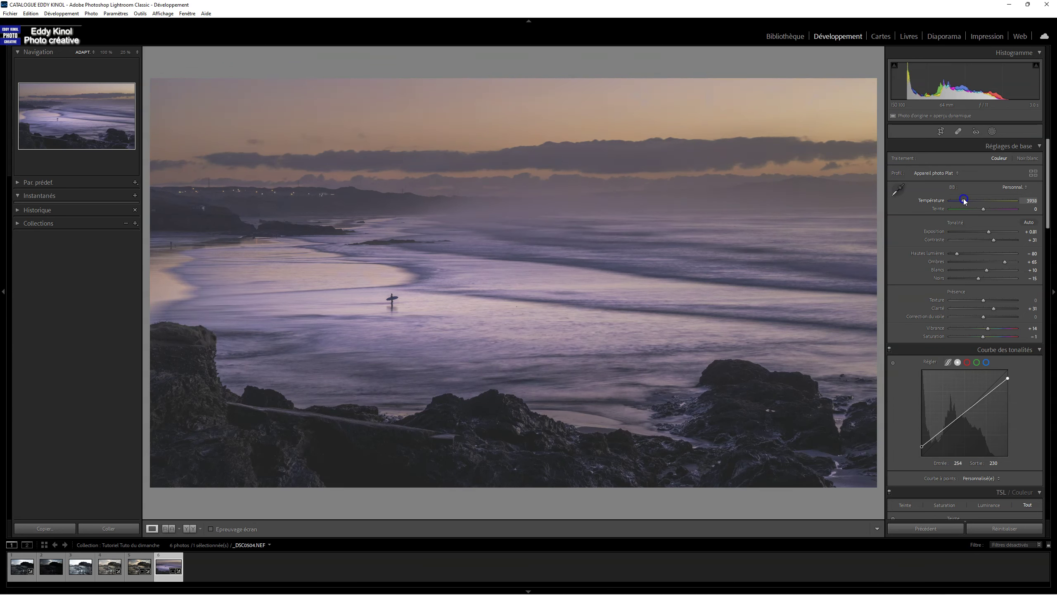
{"action": "left_click", "coordinate": [984, 210]}
{"action": "left_click_drag", "start_coordinate": [984, 210], "coordinate": [988, 210]}
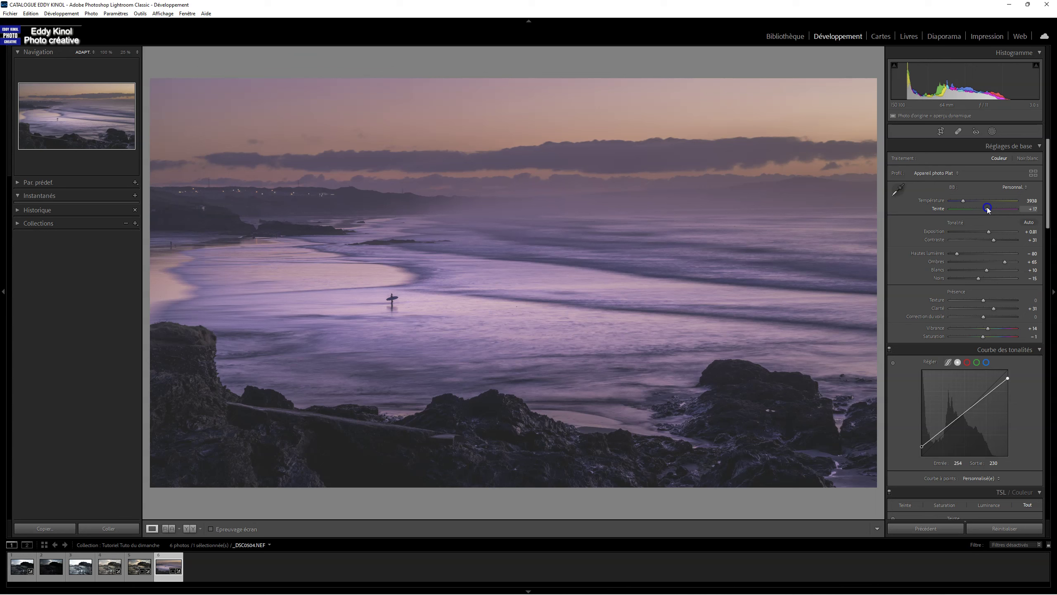
{"action": "left_click_drag", "start_coordinate": [988, 209], "coordinate": [979, 210]}
{"action": "left_click", "coordinate": [979, 210]}
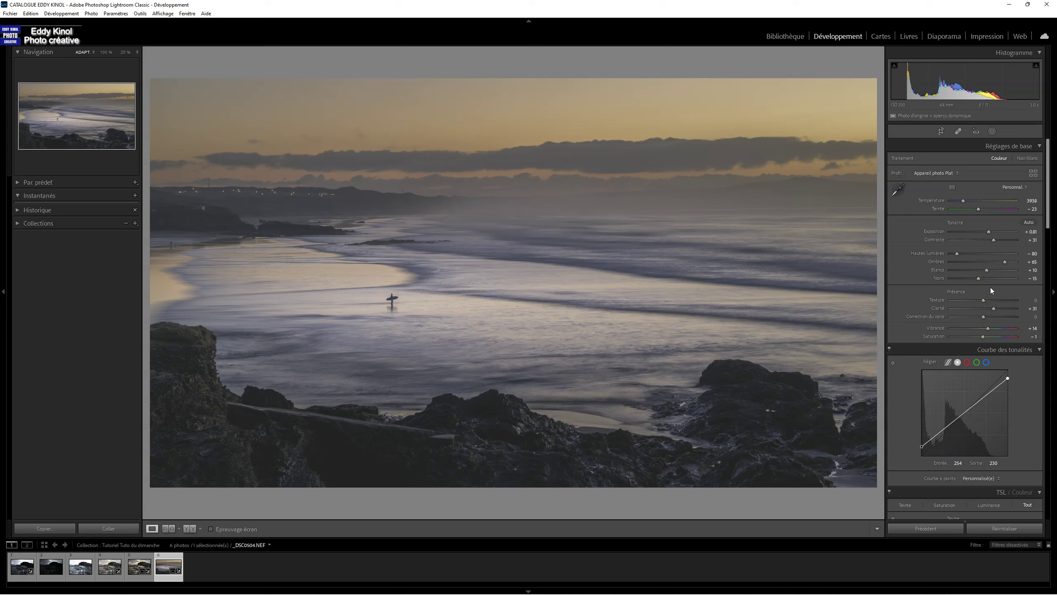
Lower saturation to -21 and raise vibrance to +64
{"action": "left_click", "coordinate": [985, 337]}
{"action": "mouse_move", "coordinate": [984, 336]}
{"action": "left_mouse_down"}
{"action": "mouse_move", "coordinate": [961, 340]}
{"action": "mouse_move", "coordinate": [977, 338]}
{"action": "left_mouse_up"}
{"action": "left_click_drag", "start_coordinate": [988, 330], "coordinate": [1005, 329]}
Set the tone curve's black point to input 0, output 22
{"action": "left_click", "coordinate": [921, 448]}
{"action": "left_click_drag", "start_coordinate": [922, 448], "coordinate": [919, 454]}
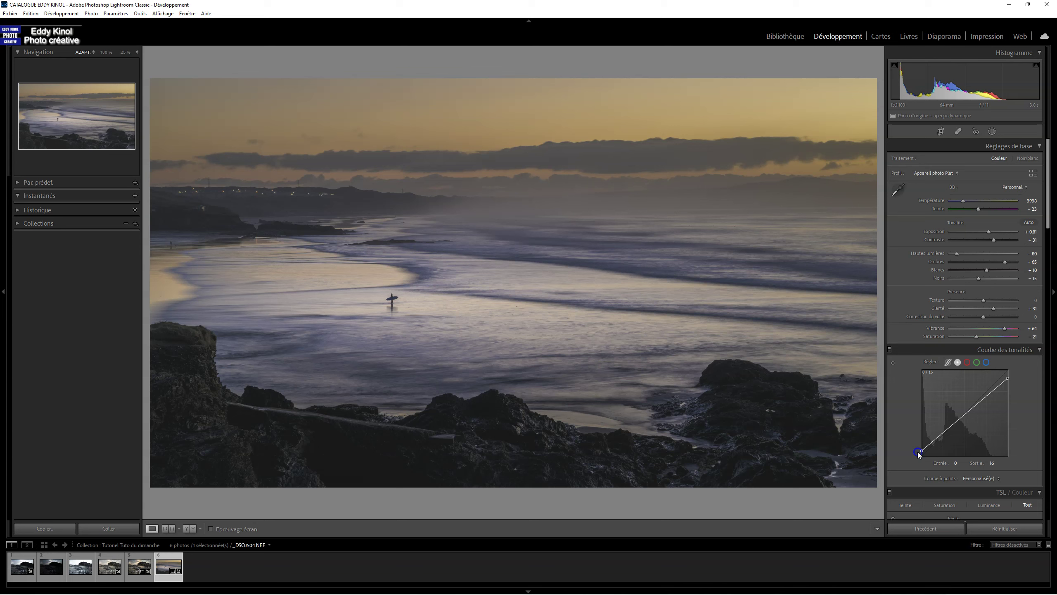
{"action": "left_click_drag", "start_coordinate": [919, 453], "coordinate": [916, 449]}
{"action": "left_click_drag", "start_coordinate": [916, 449], "coordinate": [917, 452]}
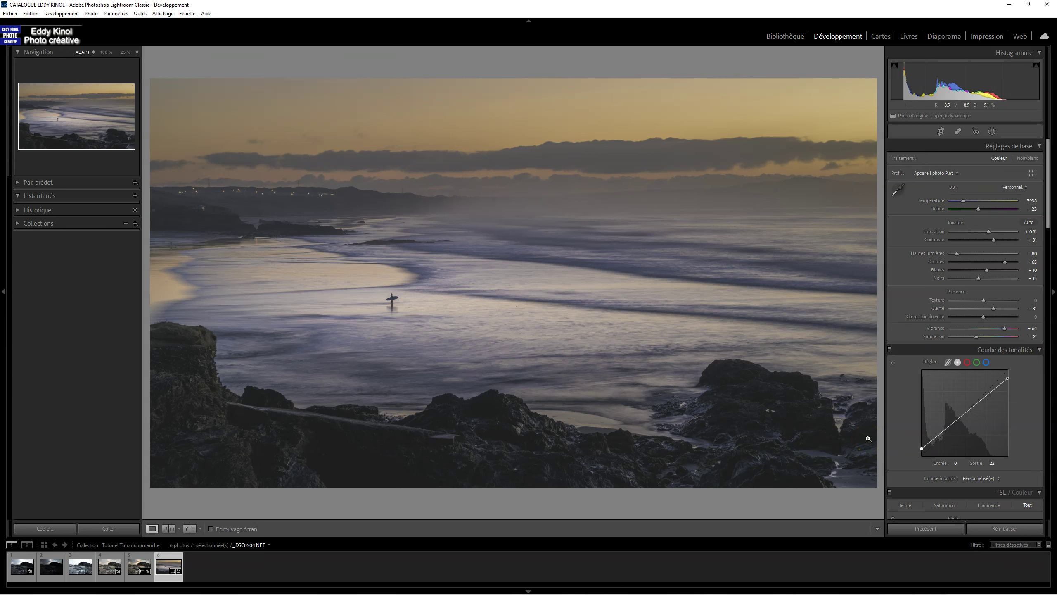
Compare the edit with the original, then preview the photo full screen and exit
{"action": "key", "text": "backslash"}
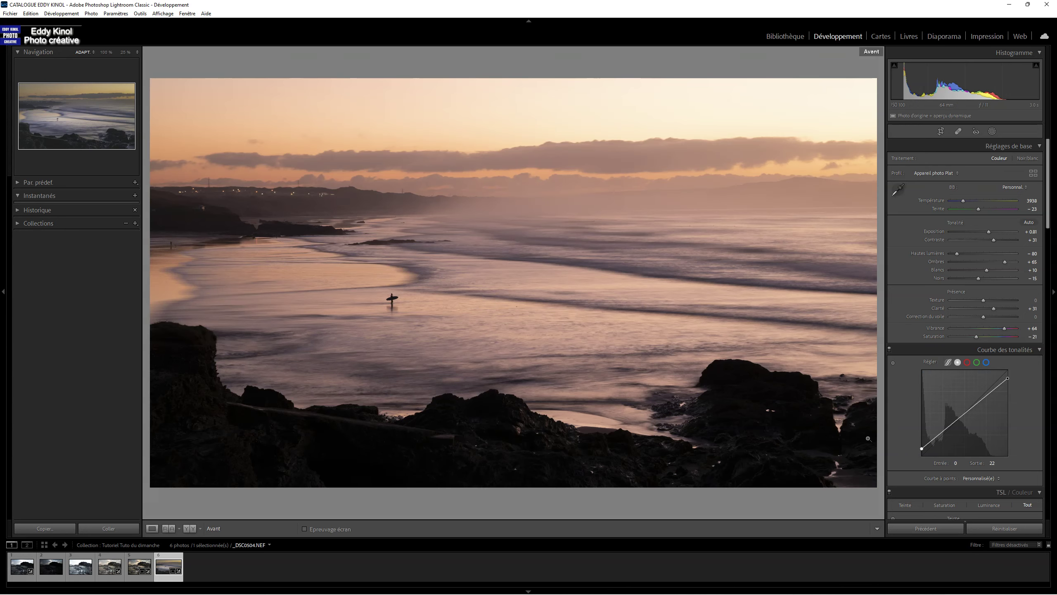
{"action": "key", "text": "backslash"}
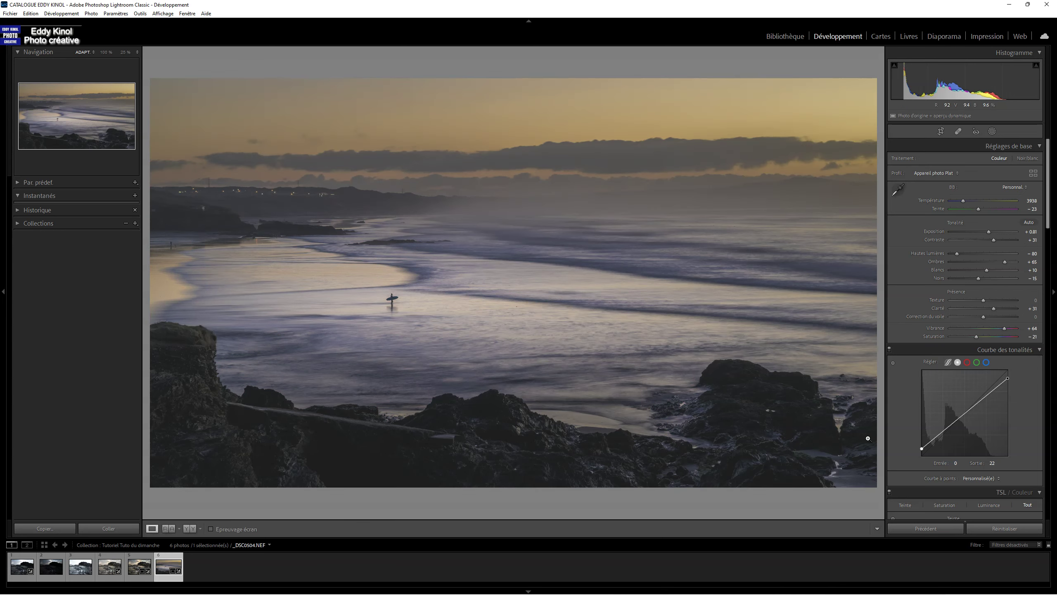
{"action": "key", "text": "backslash"}
{"action": "key", "text": "backslash"}
{"action": "key", "text": "f"}
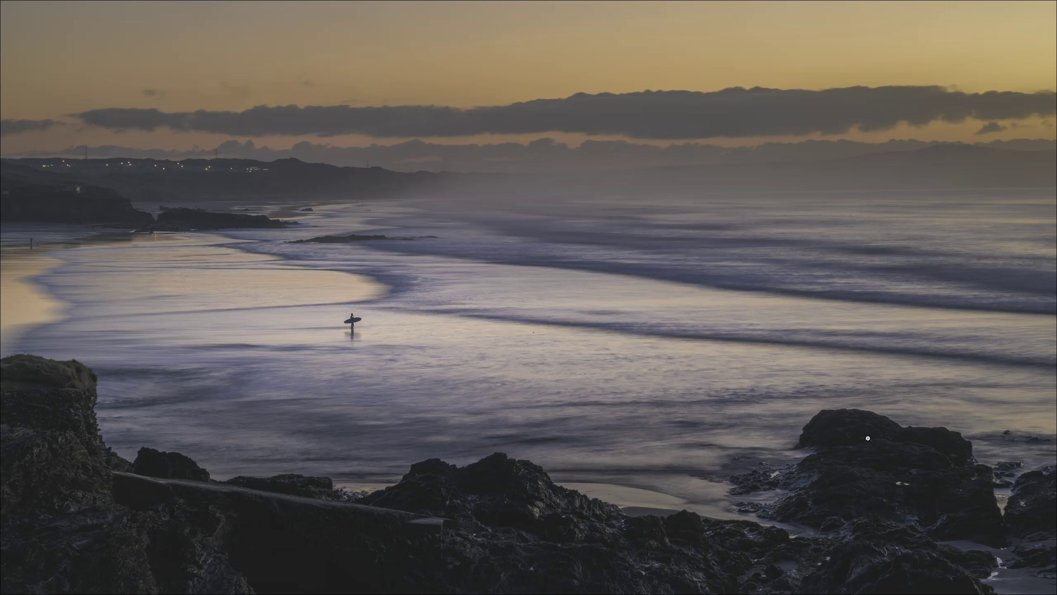
{"action": "key", "text": "f"}
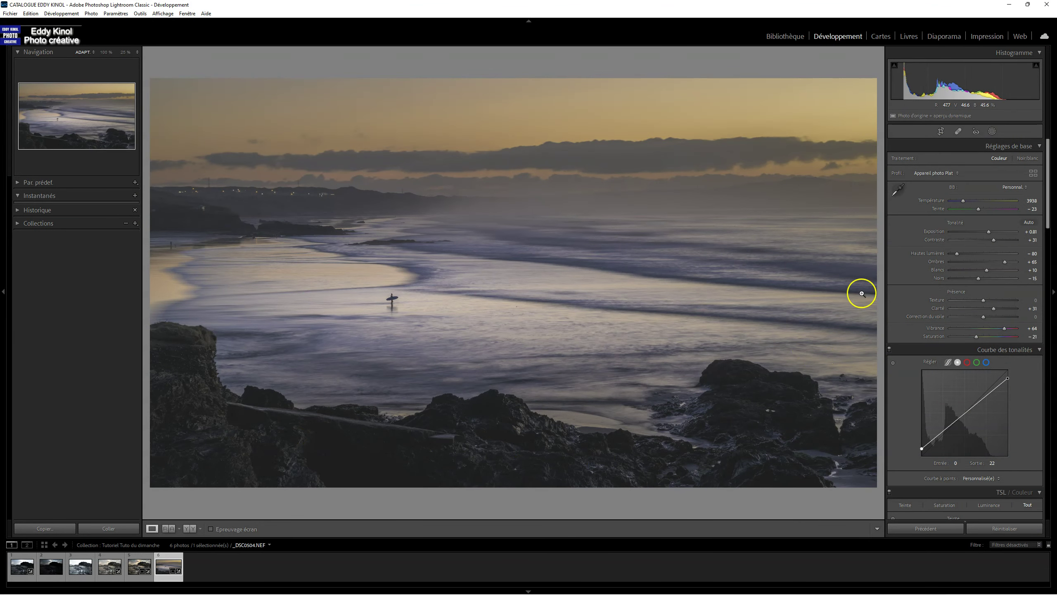
Add a new radial gradient over the lower-centre rocks and sand and hide its overlay
{"action": "left_click", "coordinate": [993, 132]}
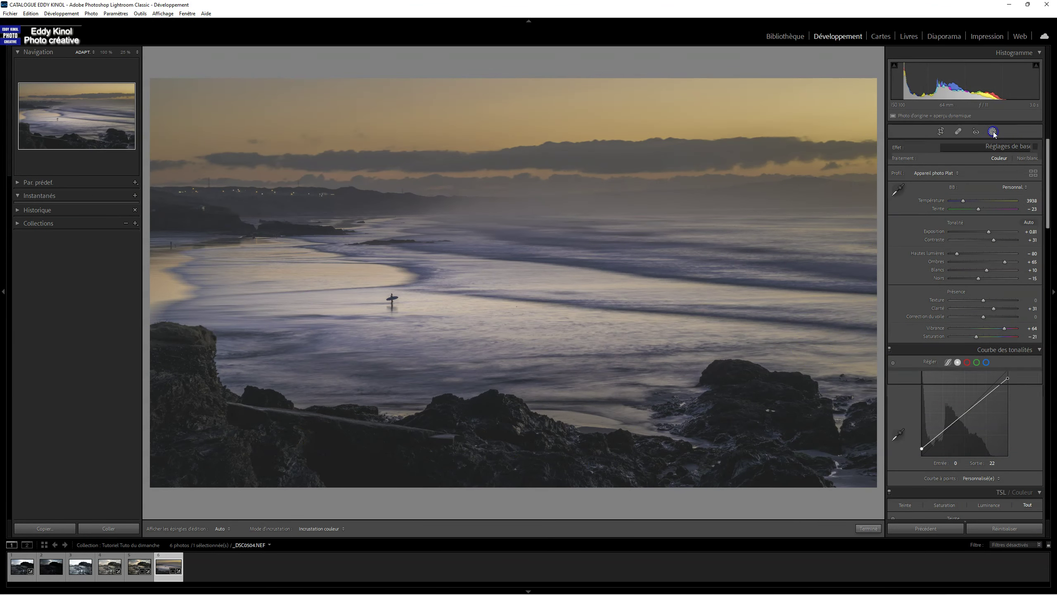
{"action": "left_click", "coordinate": [897, 155]}
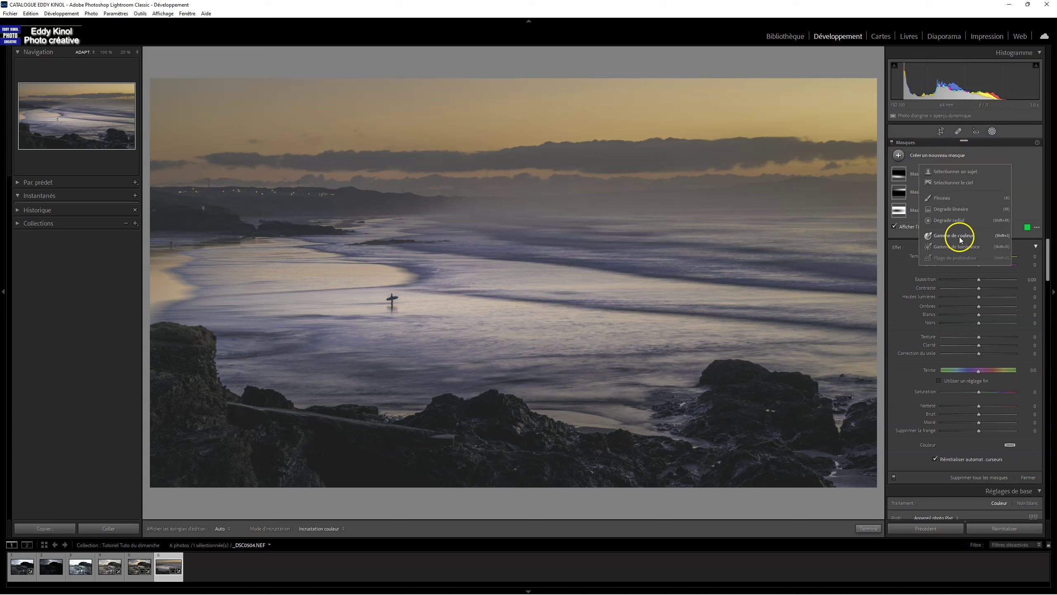
{"action": "left_click", "coordinate": [951, 221]}
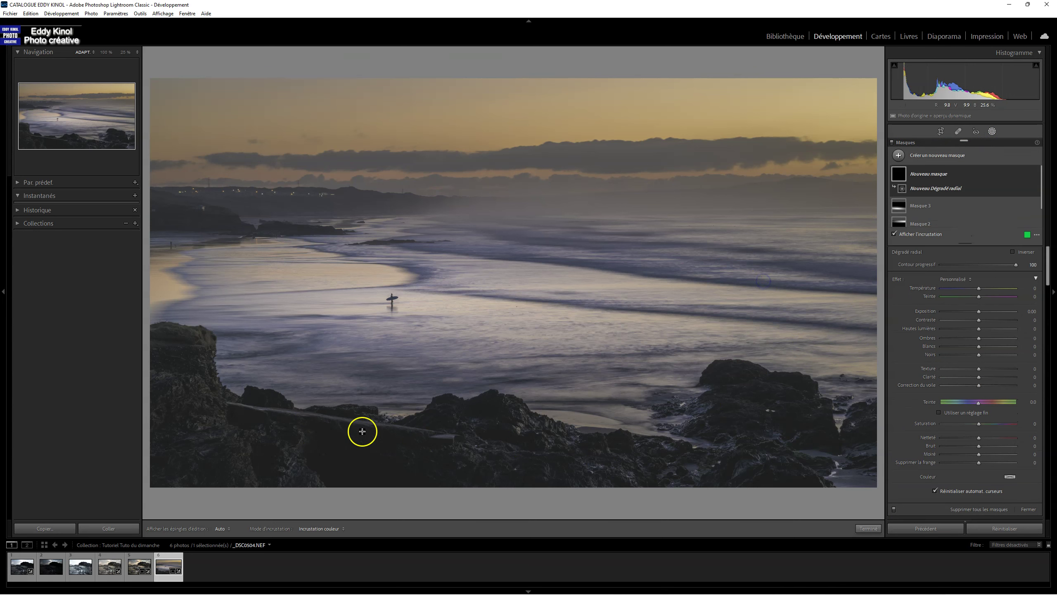
{"action": "left_click_drag", "start_coordinate": [577, 457], "coordinate": [671, 491]}
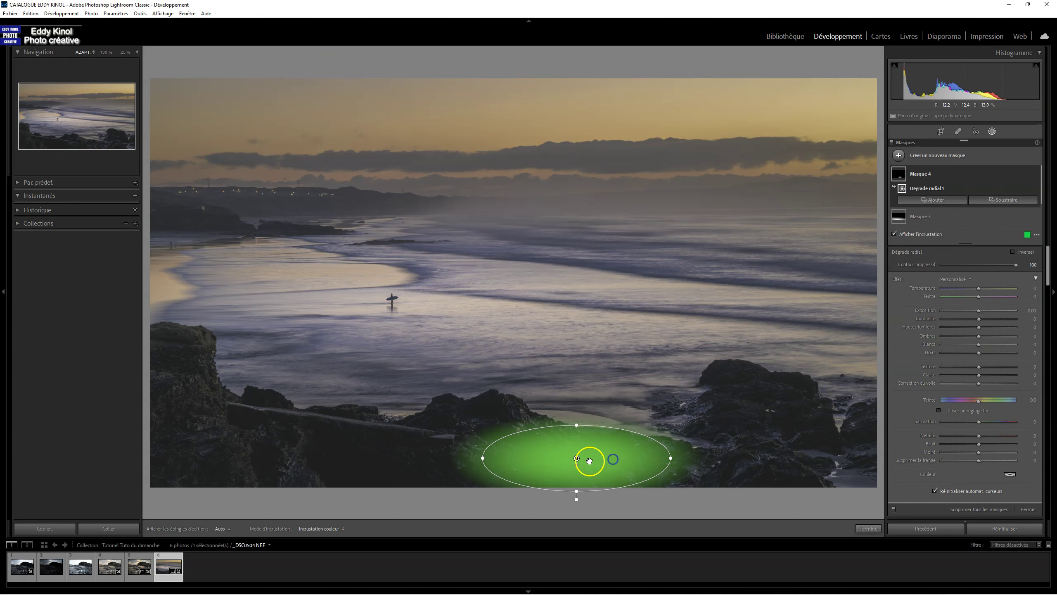
{"action": "left_click_drag", "start_coordinate": [574, 459], "coordinate": [606, 454]}
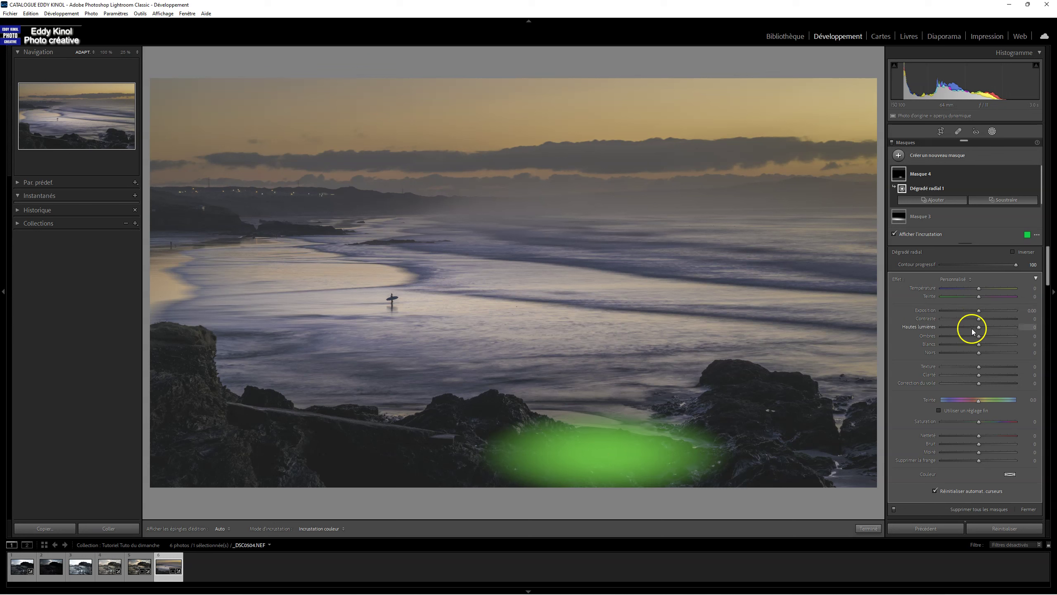
{"action": "key", "text": "o"}
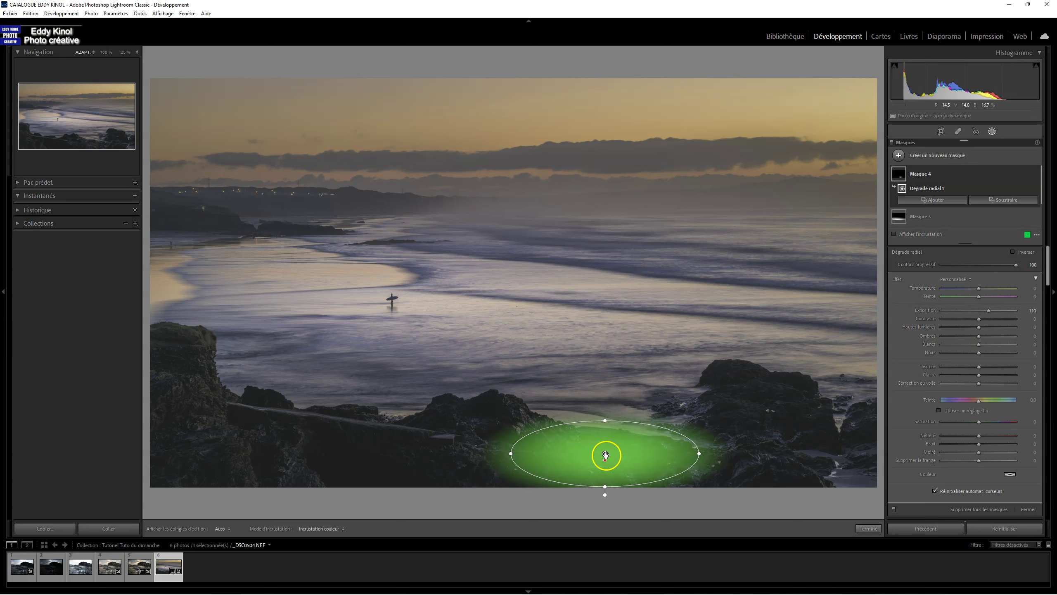
Duplicate the radial gradient onto the left rocks and the right-hand rock, resizing each copy
{"action": "left_click_drag", "start_coordinate": [605, 454], "coordinate": [306, 433]}
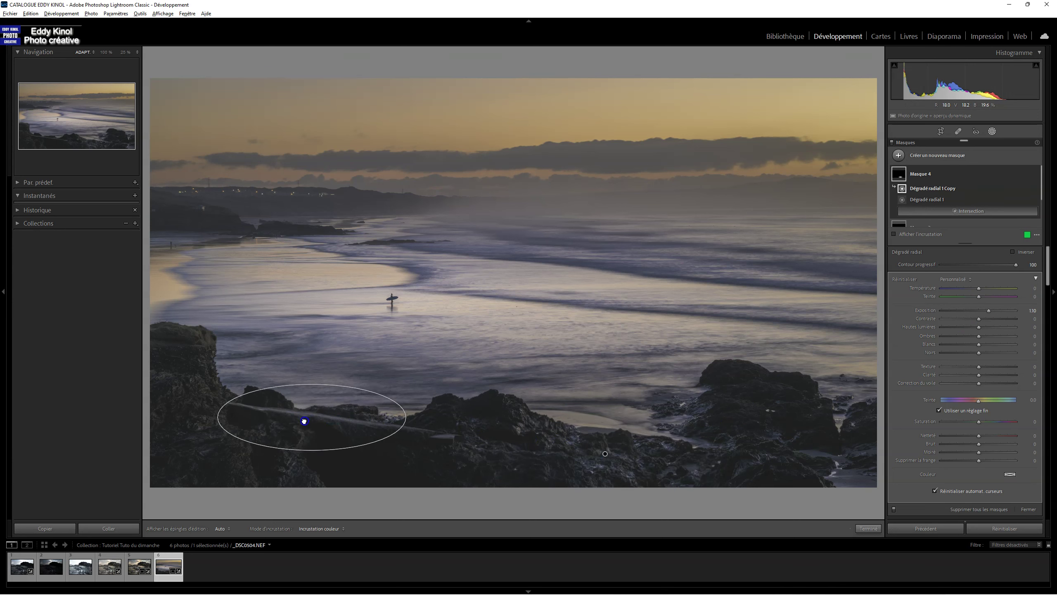
{"action": "left_click_drag", "start_coordinate": [396, 431], "coordinate": [492, 441]}
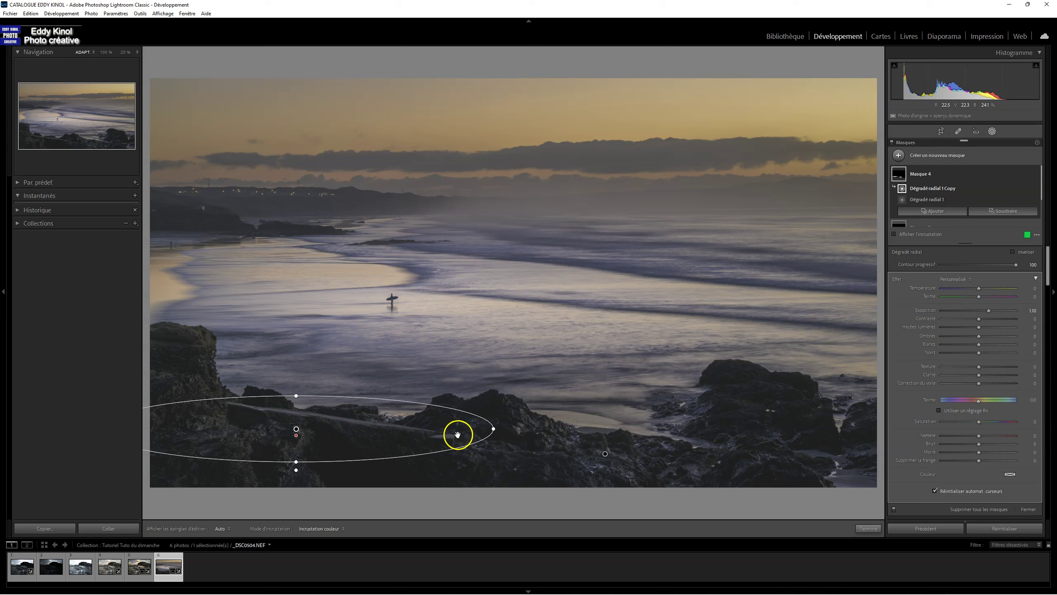
{"action": "left_click_drag", "start_coordinate": [296, 431], "coordinate": [328, 434]}
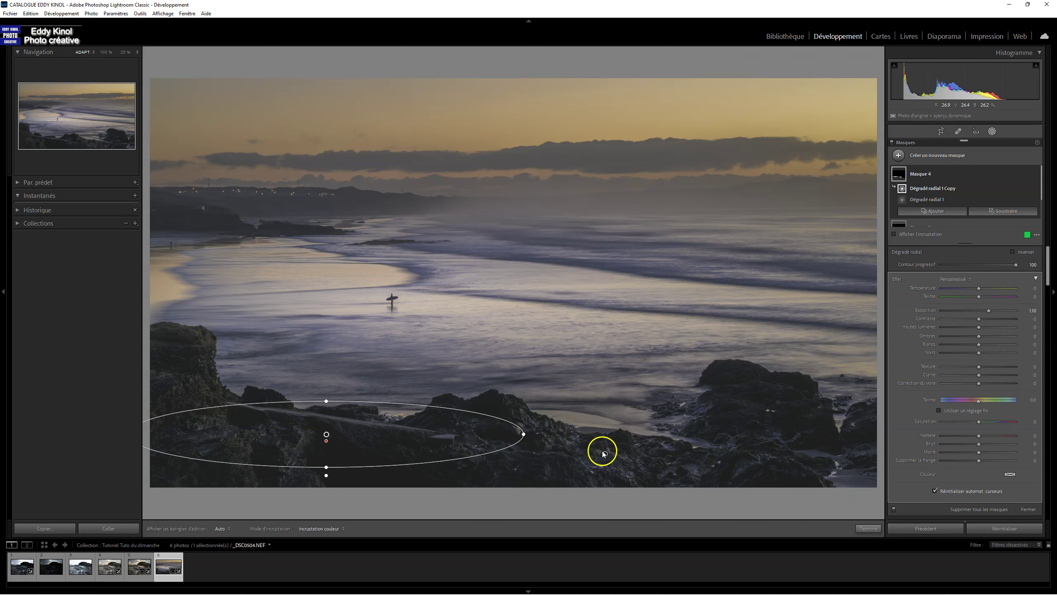
{"action": "left_click", "coordinate": [605, 453]}
{"action": "left_click_drag", "start_coordinate": [605, 452], "coordinate": [757, 420]}
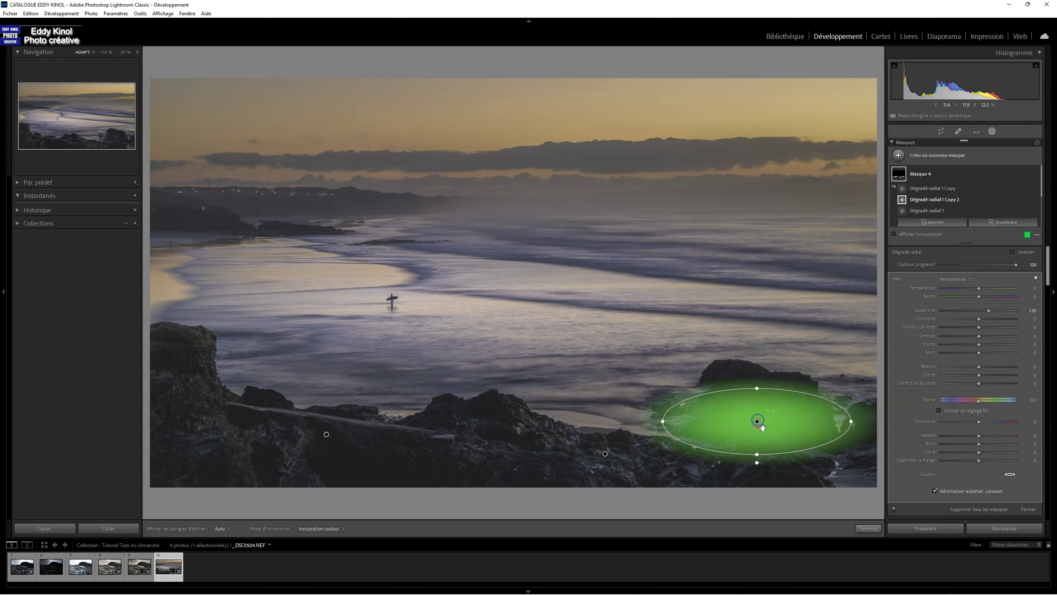
{"action": "left_click_drag", "start_coordinate": [756, 388], "coordinate": [756, 360]}
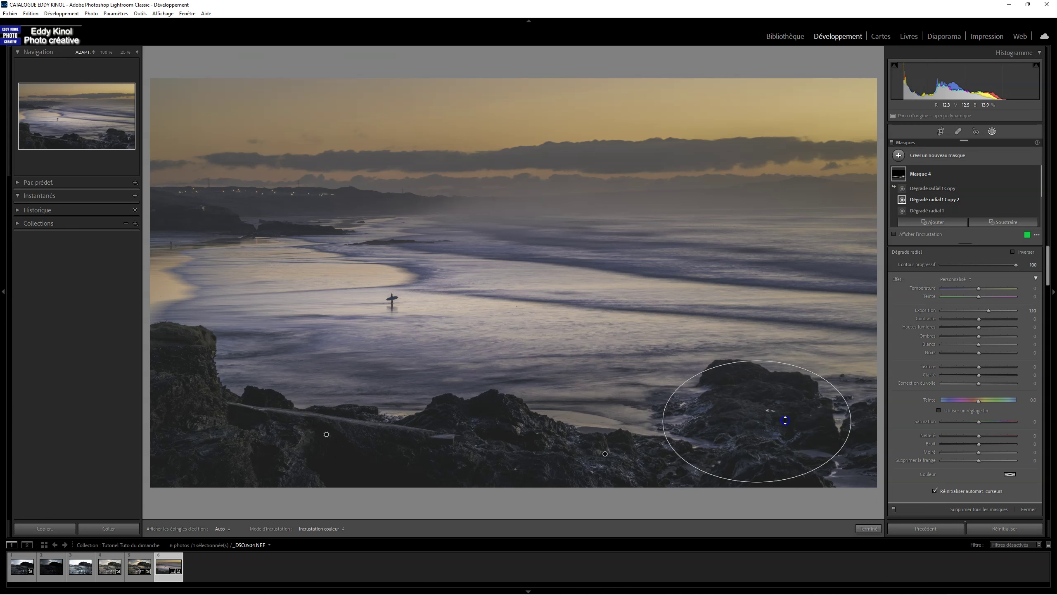
{"action": "left_click_drag", "start_coordinate": [752, 422], "coordinate": [778, 417]}
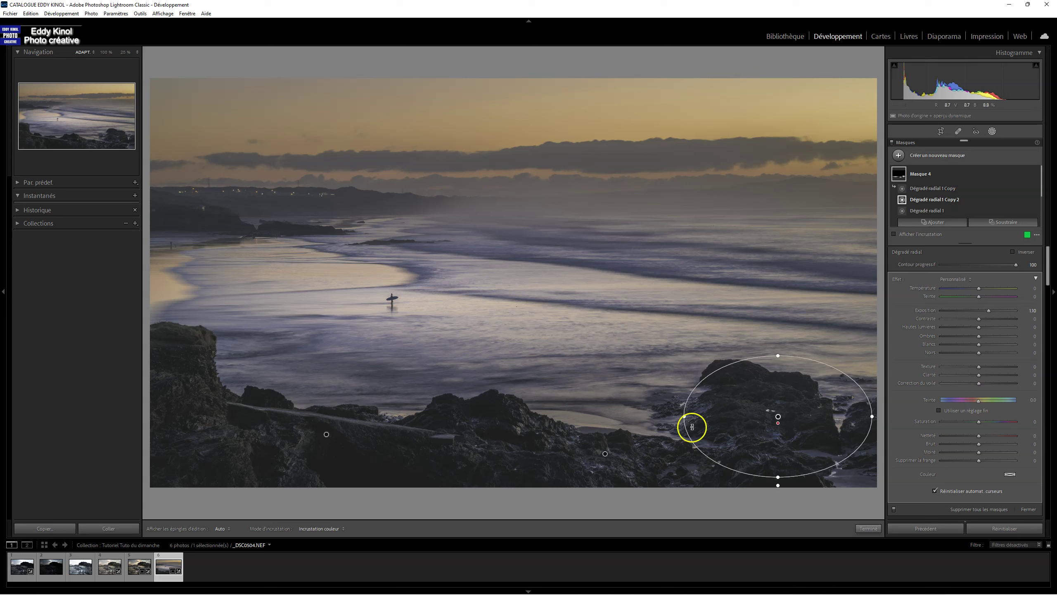
Place another copy over the far-left rock, reshaped into a narrow, tall ellipse
{"action": "key", "text": "alt"}
{"action": "left_click_drag", "start_coordinate": [779, 416], "coordinate": [186, 390]}
{"action": "left_click_drag", "start_coordinate": [283, 391], "coordinate": [220, 391]}
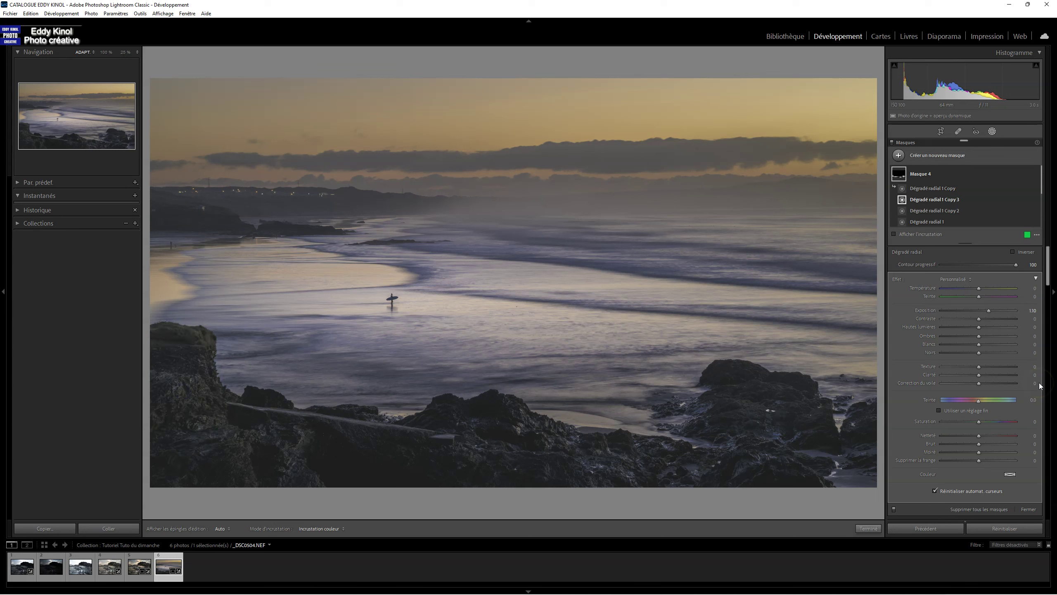
Finish editing the radial gradient rock masks
{"action": "left_click", "coordinate": [1002, 360]}
{"action": "left_click", "coordinate": [879, 517]}
{"action": "left_click", "coordinate": [894, 508]}
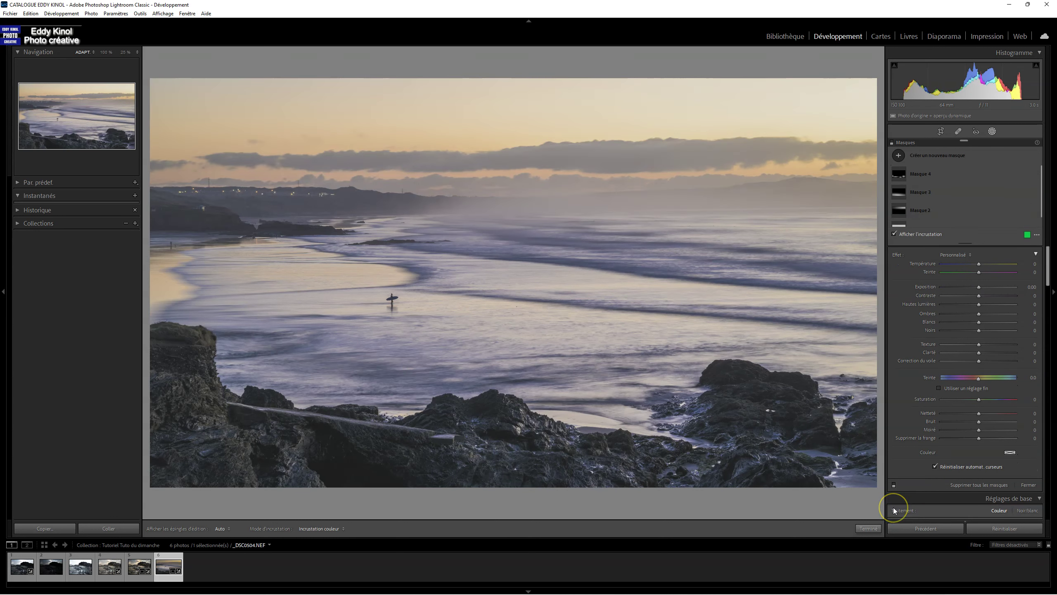
Toggle the masks off and on repeatedly to compare, leaving them enabled
{"action": "left_click", "coordinate": [894, 486]}
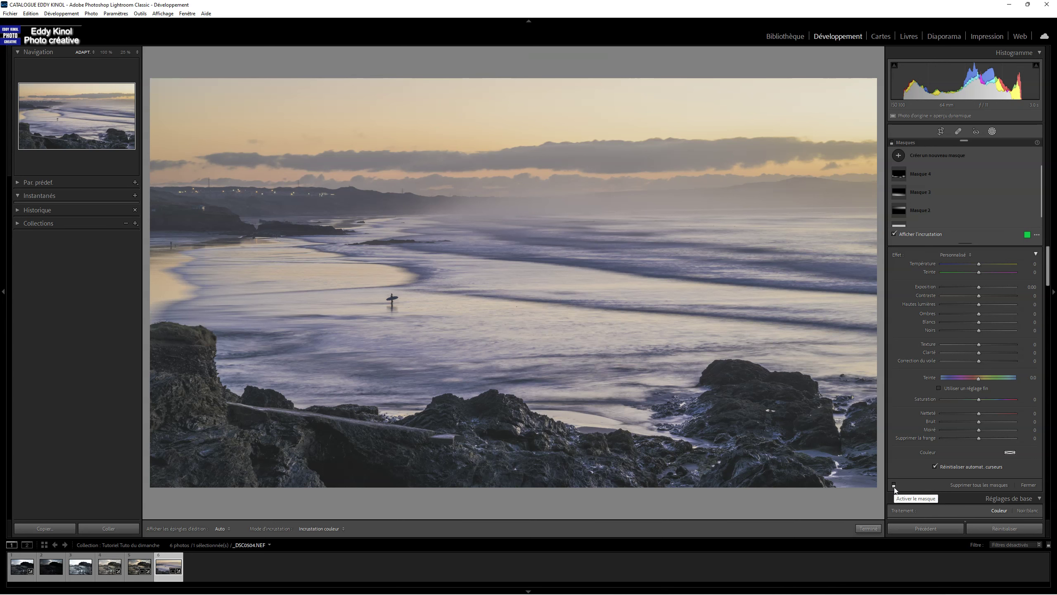
{"action": "left_click", "coordinate": [894, 486]}
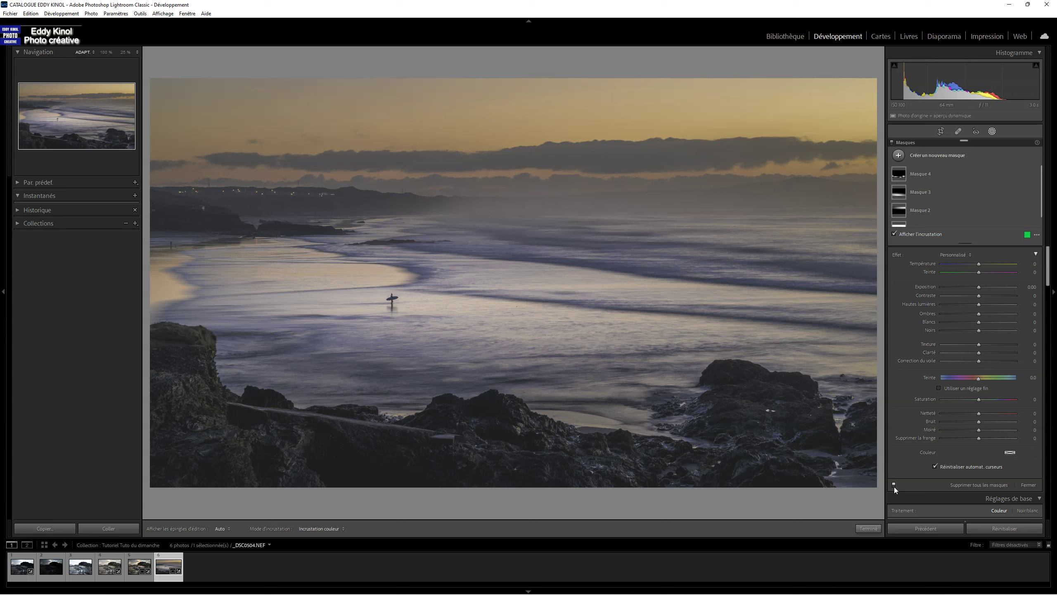
{"action": "left_click", "coordinate": [894, 486]}
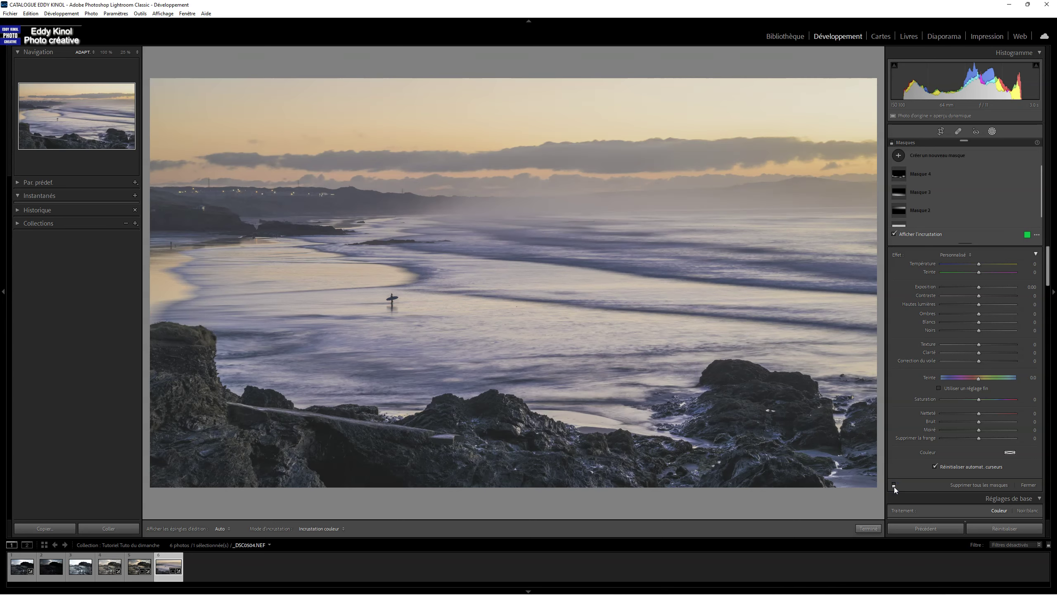
{"action": "left_click", "coordinate": [893, 485]}
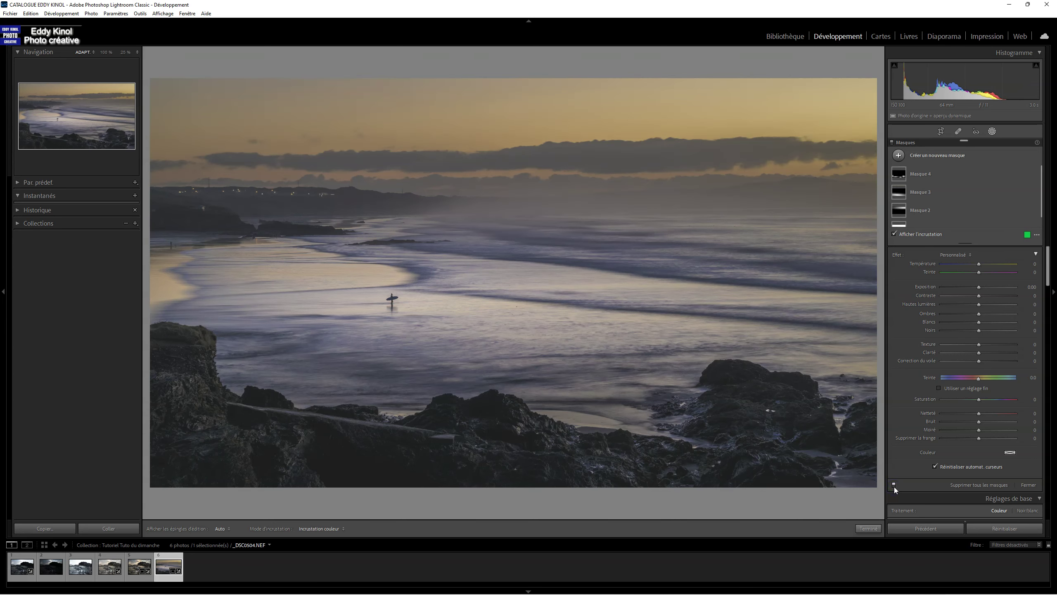
{"action": "left_click", "coordinate": [894, 485]}
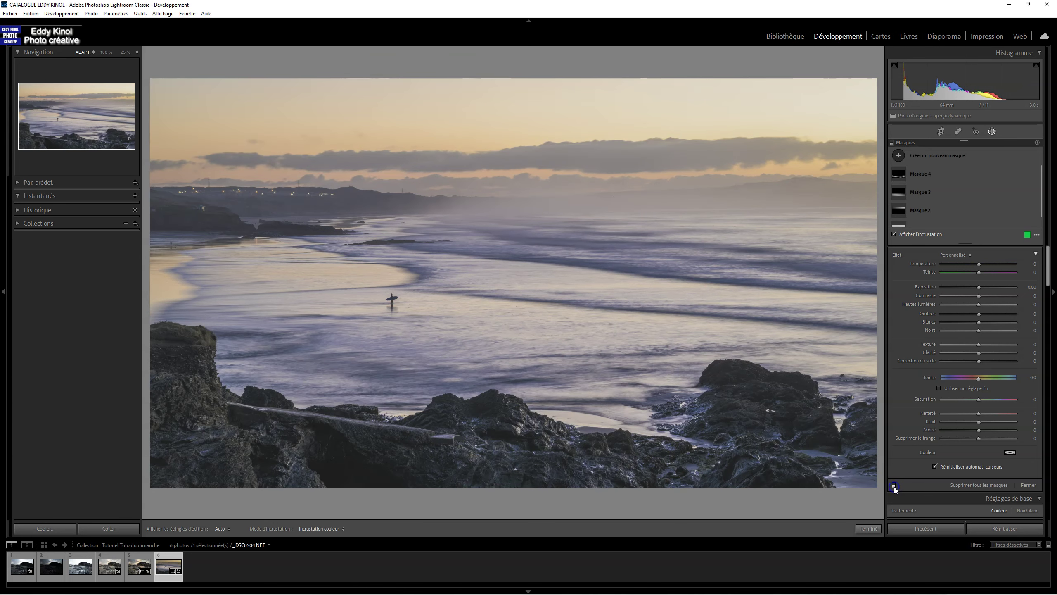
{"action": "left_click", "coordinate": [893, 485]}
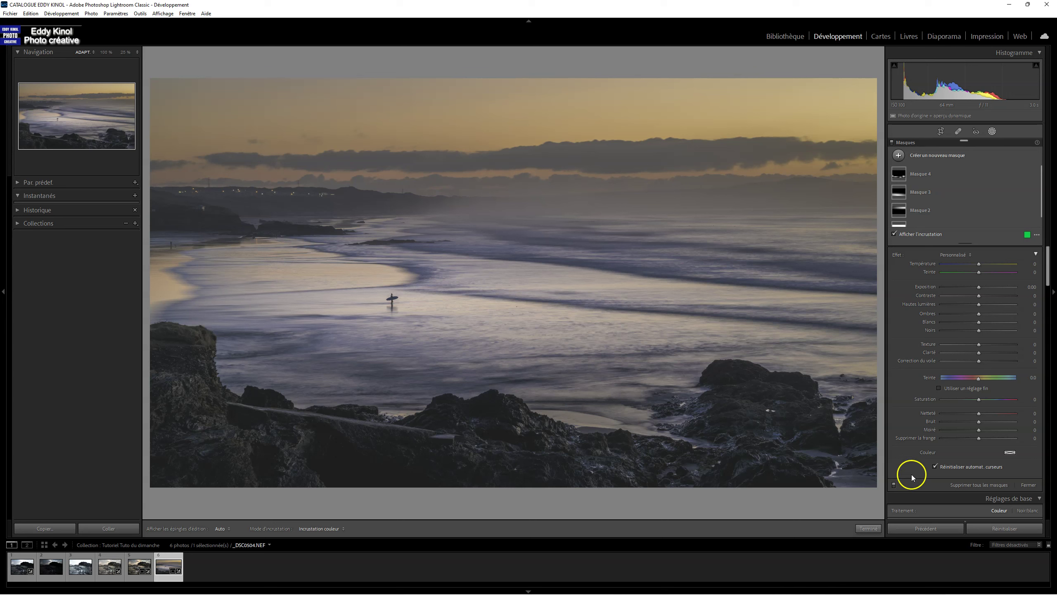
Add a flattened radial gradient across the sea band and raise its Clarity to 43
{"action": "left_click", "coordinate": [900, 156]}
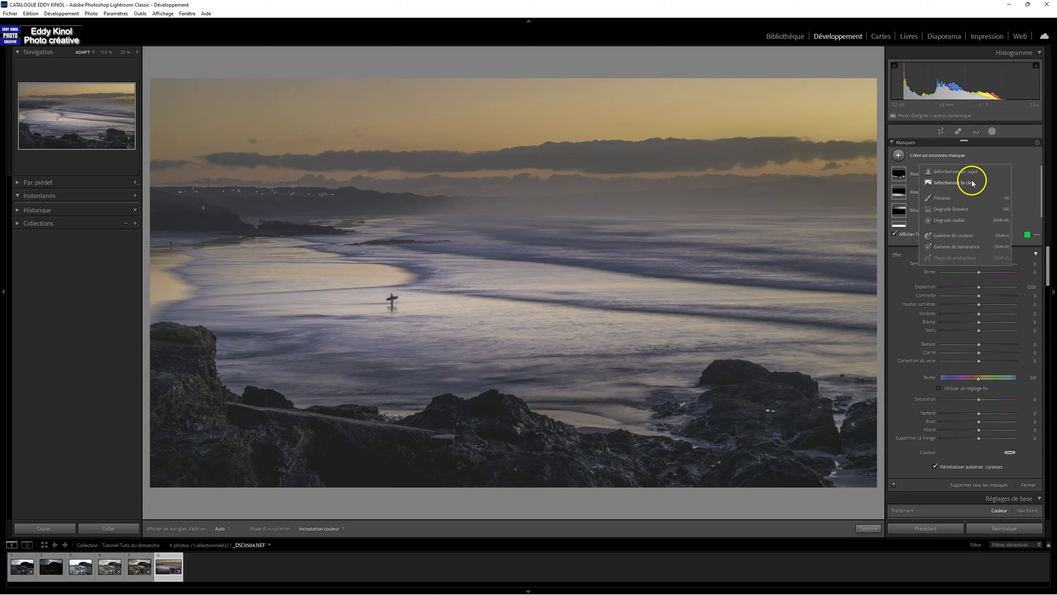
{"action": "left_click", "coordinate": [955, 226]}
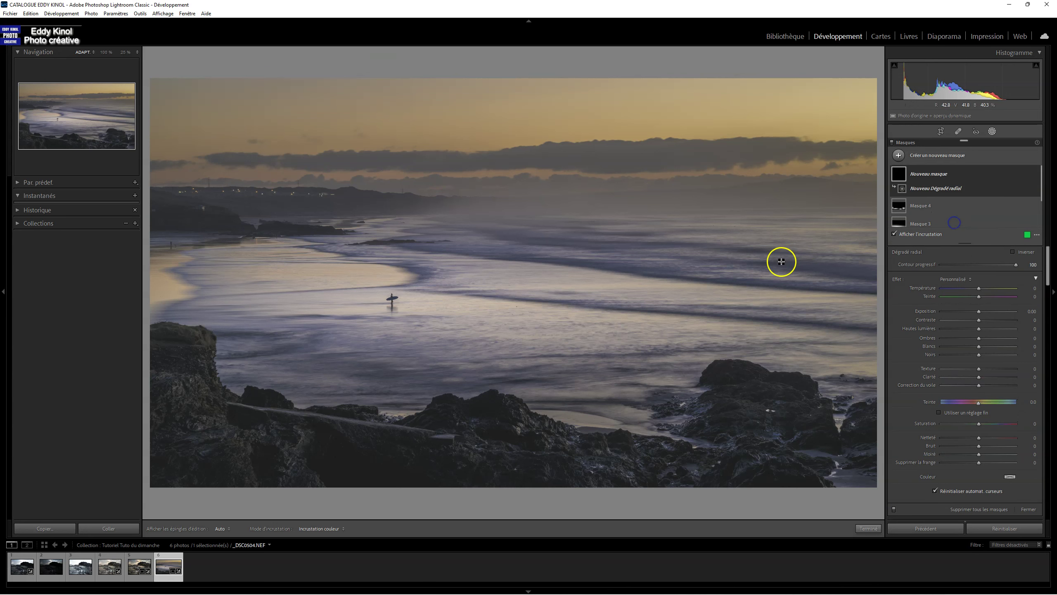
{"action": "mouse_move", "coordinate": [823, 261]}
{"action": "left_mouse_down"}
{"action": "mouse_move", "coordinate": [764, 305]}
{"action": "mouse_move", "coordinate": [148, 345]}
{"action": "left_mouse_up"}
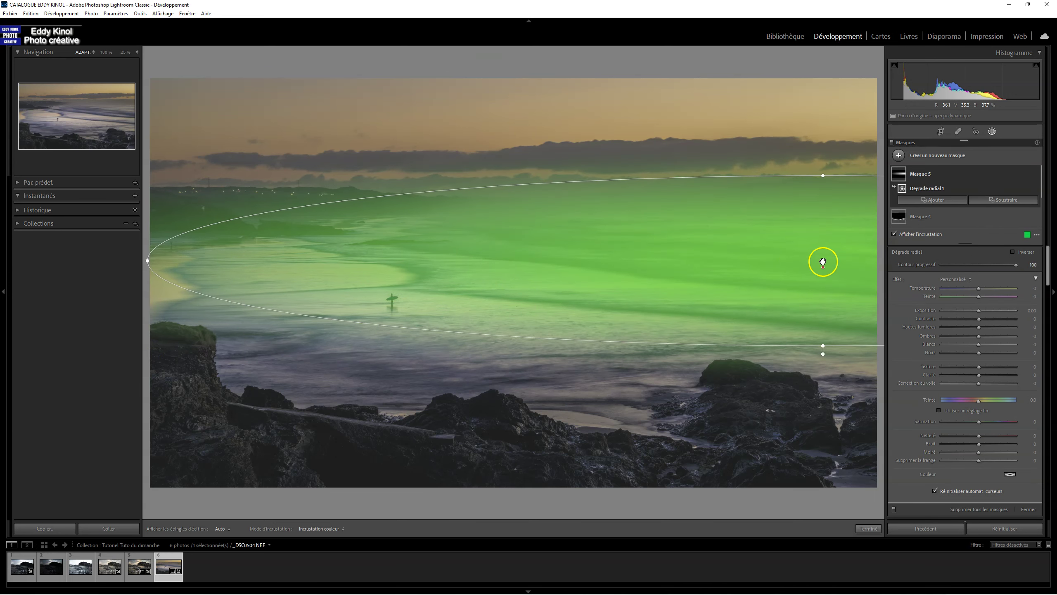
{"action": "left_click_drag", "start_coordinate": [822, 260], "coordinate": [814, 293]}
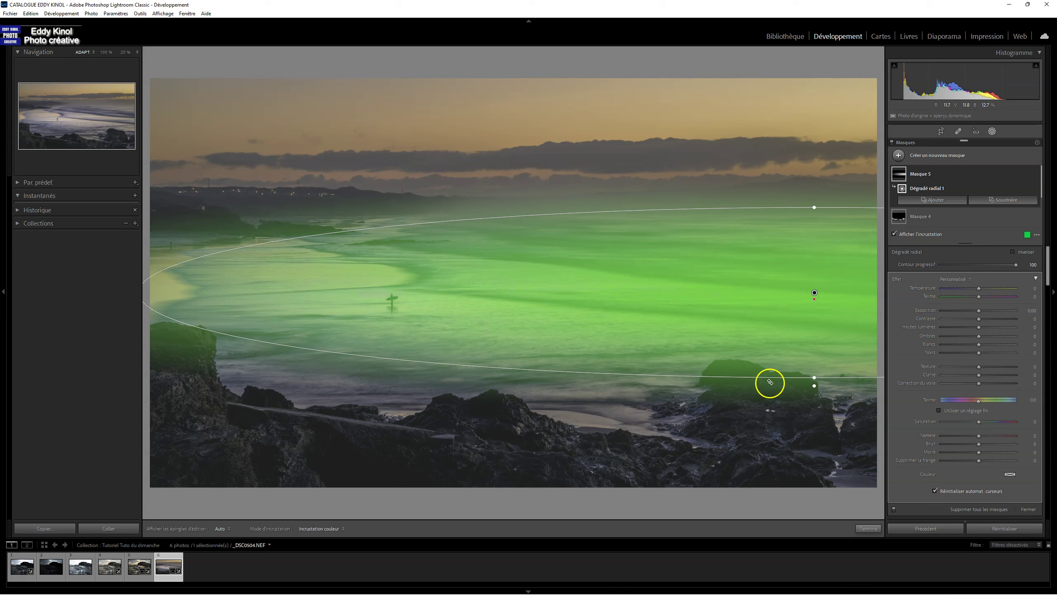
{"action": "left_click_drag", "start_coordinate": [817, 378], "coordinate": [816, 354]}
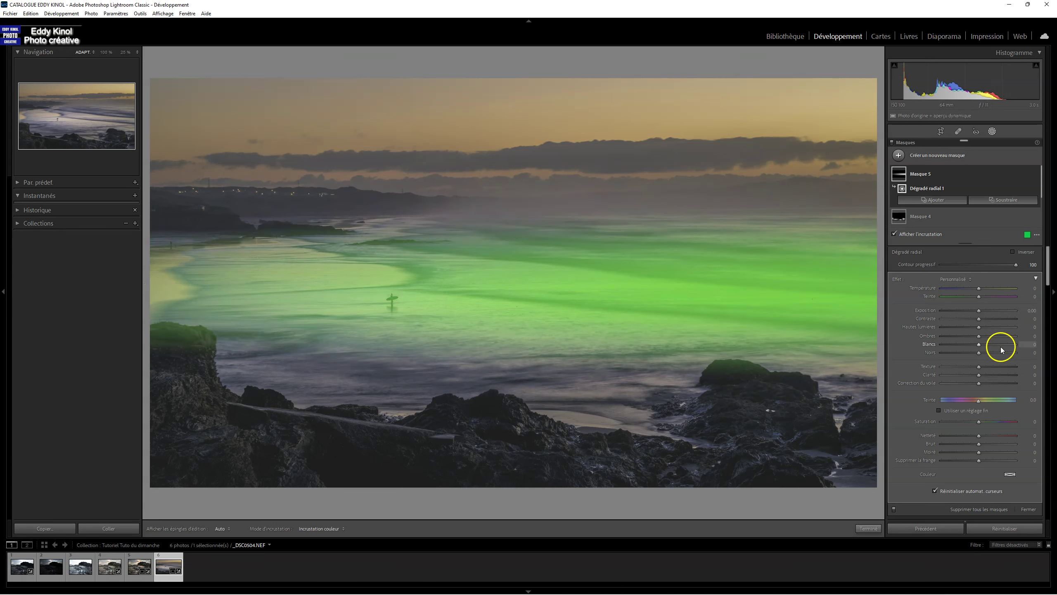
{"action": "left_click", "coordinate": [979, 375]}
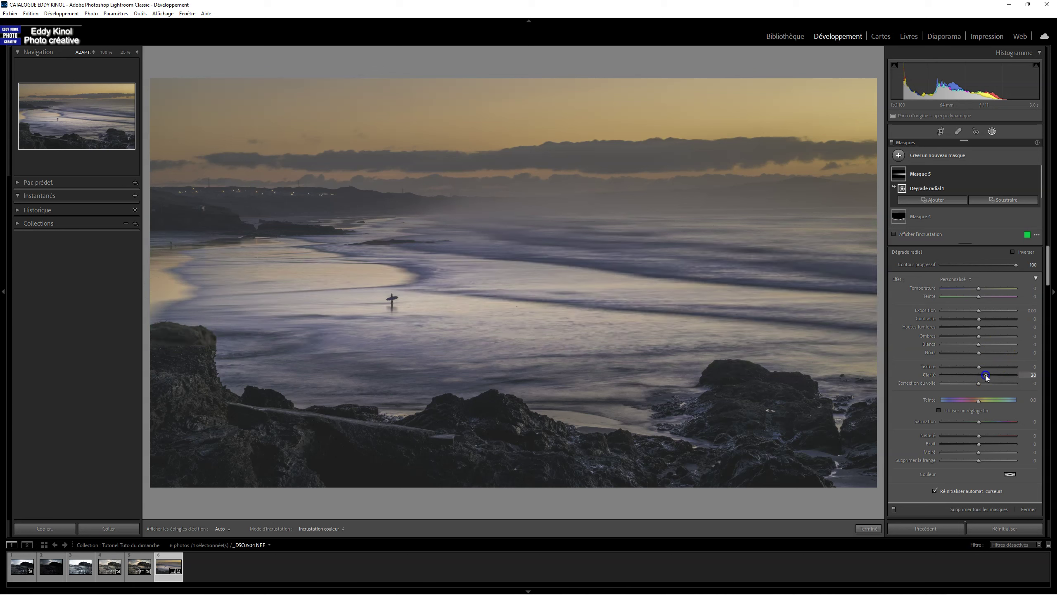
{"action": "left_click_drag", "start_coordinate": [979, 377], "coordinate": [995, 376]}
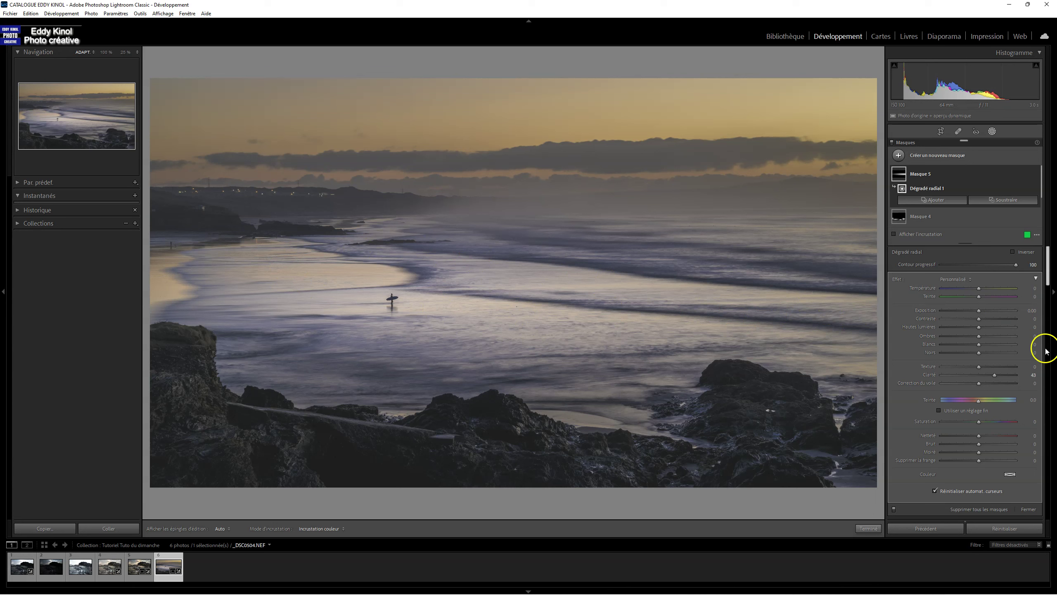
Close mask editing, compare before/after with \, then preview full screen and exit
{"action": "left_click", "coordinate": [1028, 508]}
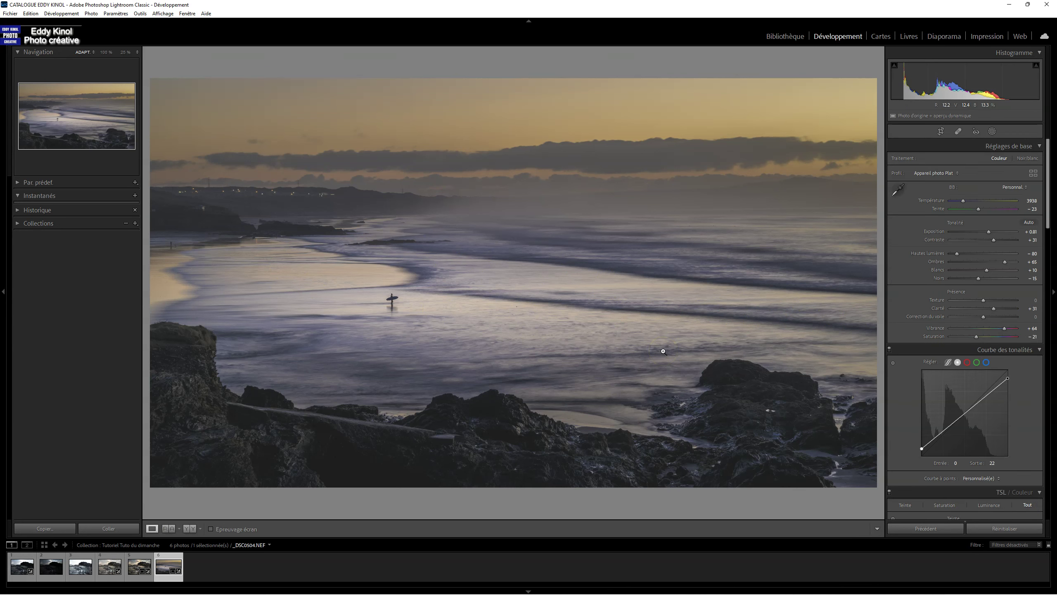
{"action": "key", "text": "backslash"}
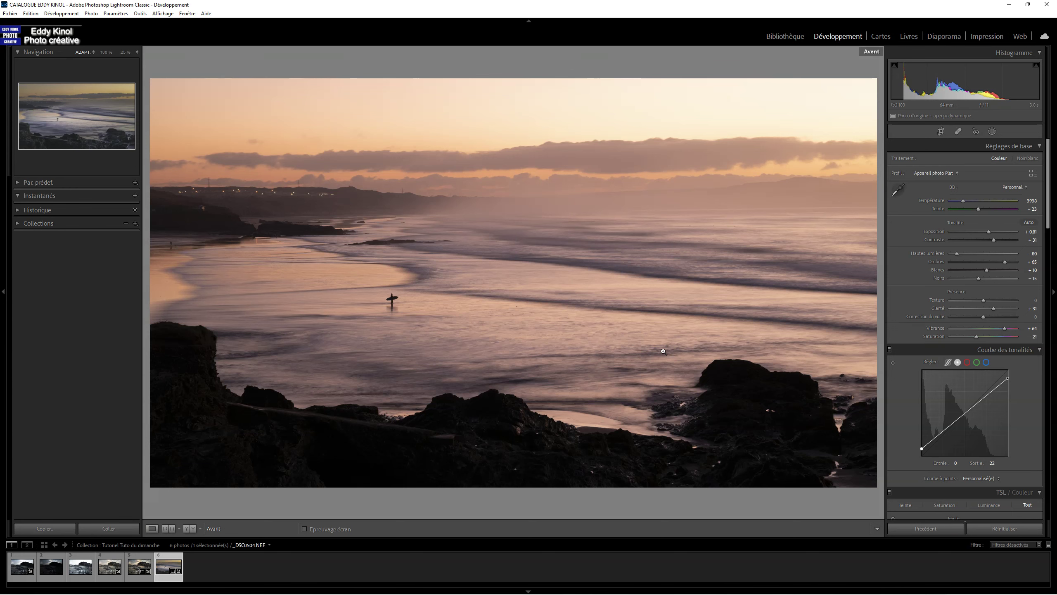
{"action": "key", "text": "backslash"}
{"action": "key", "text": "backslash"}
{"action": "key", "text": "backslash"}
{"action": "key", "text": "f"}
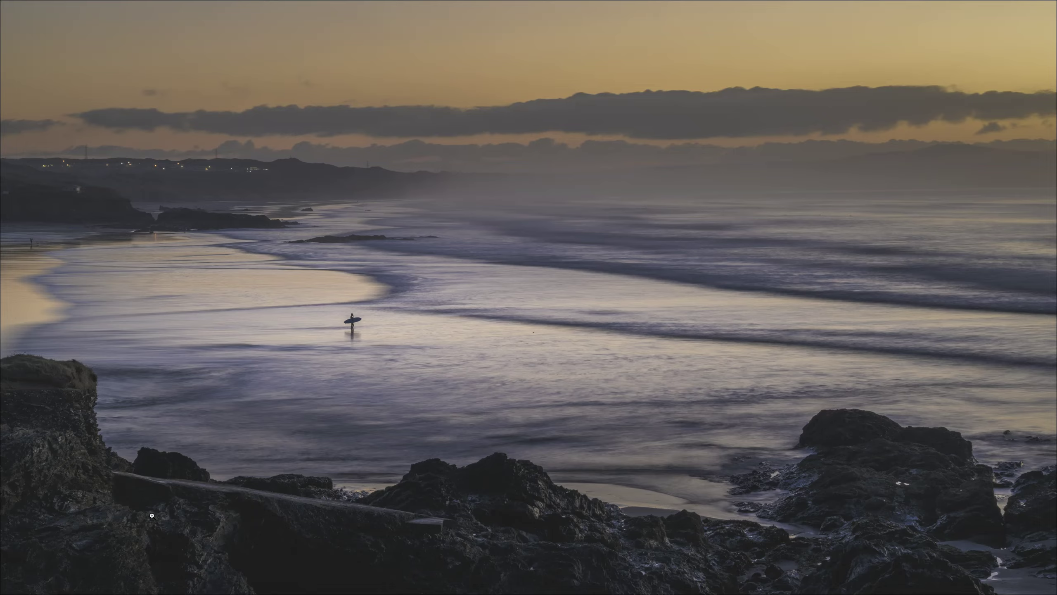
{"action": "key", "text": "f"}
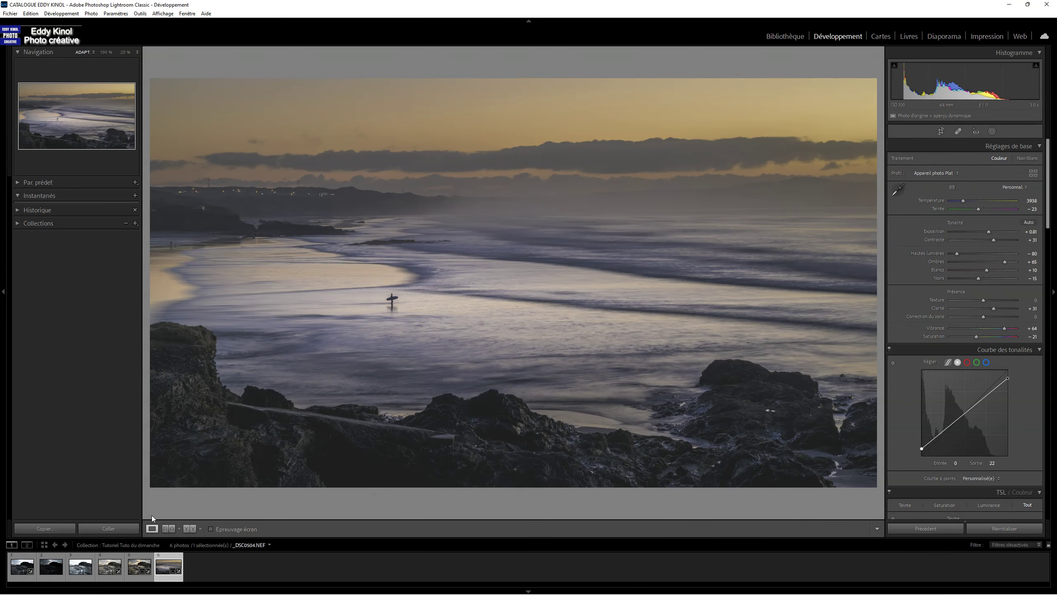
Export the photo to the desktop as a quality-100 JPEG named 'Photo plage'
{"action": "right_click", "coordinate": [168, 570]}
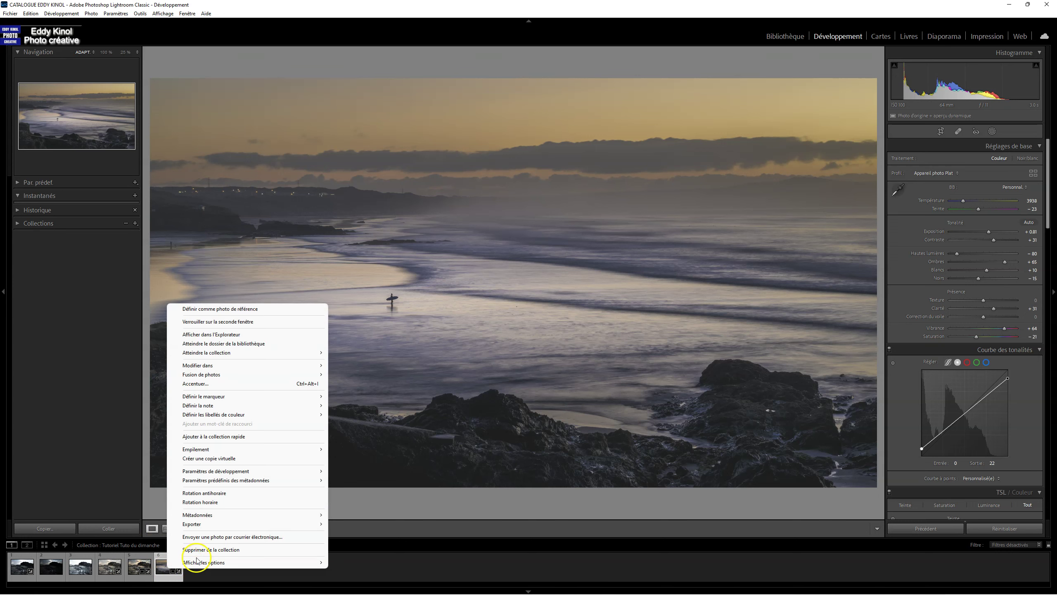
{"action": "mouse_move", "coordinate": [248, 523]}
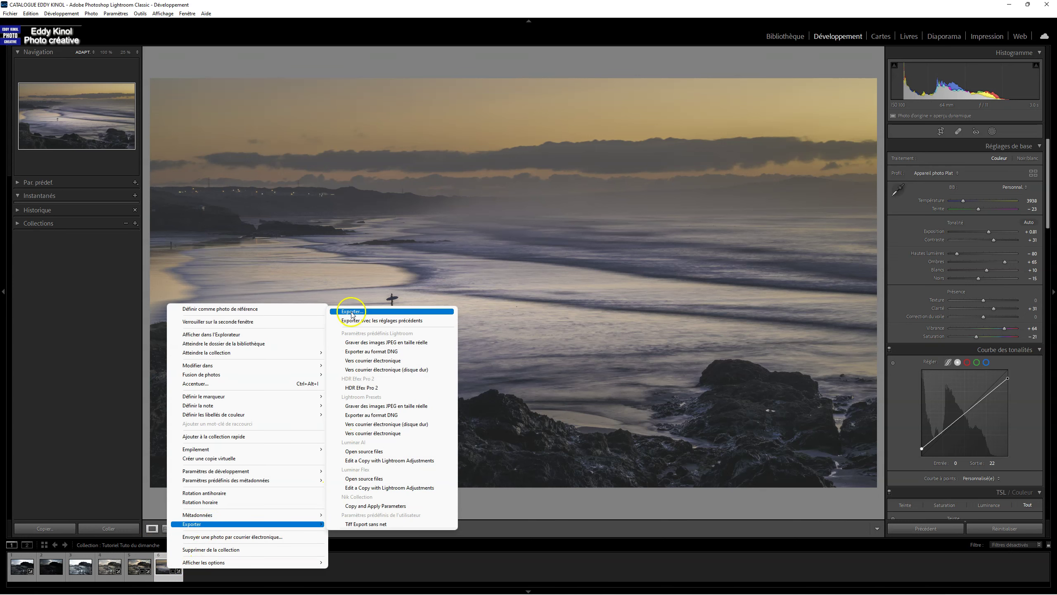
{"action": "left_click", "coordinate": [351, 312]}
{"action": "type", "text": "pla"}
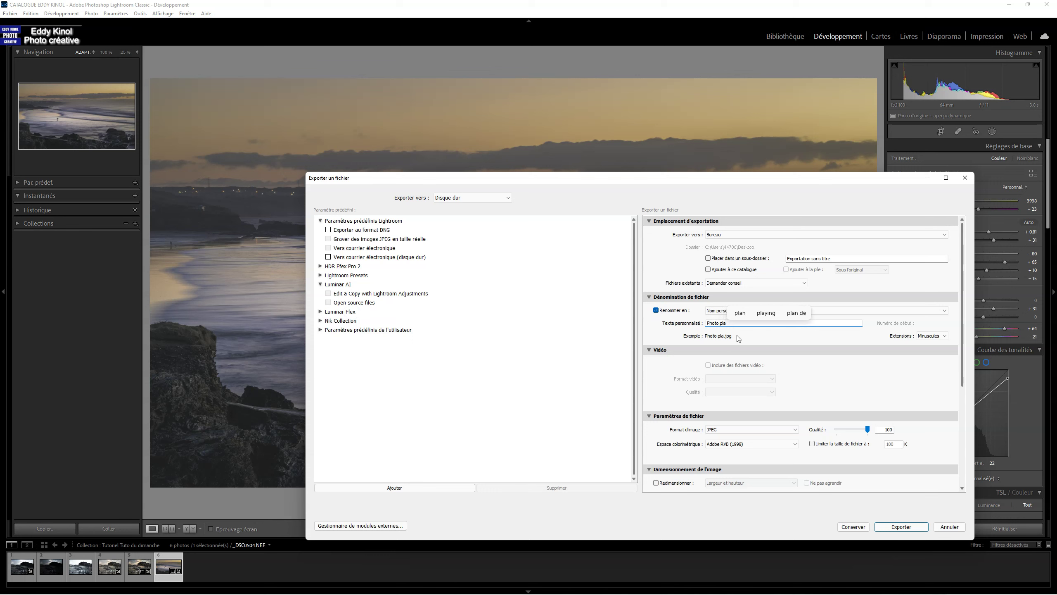
{"action": "type", "text": "ge"}
{"action": "left_click", "coordinate": [899, 526]}
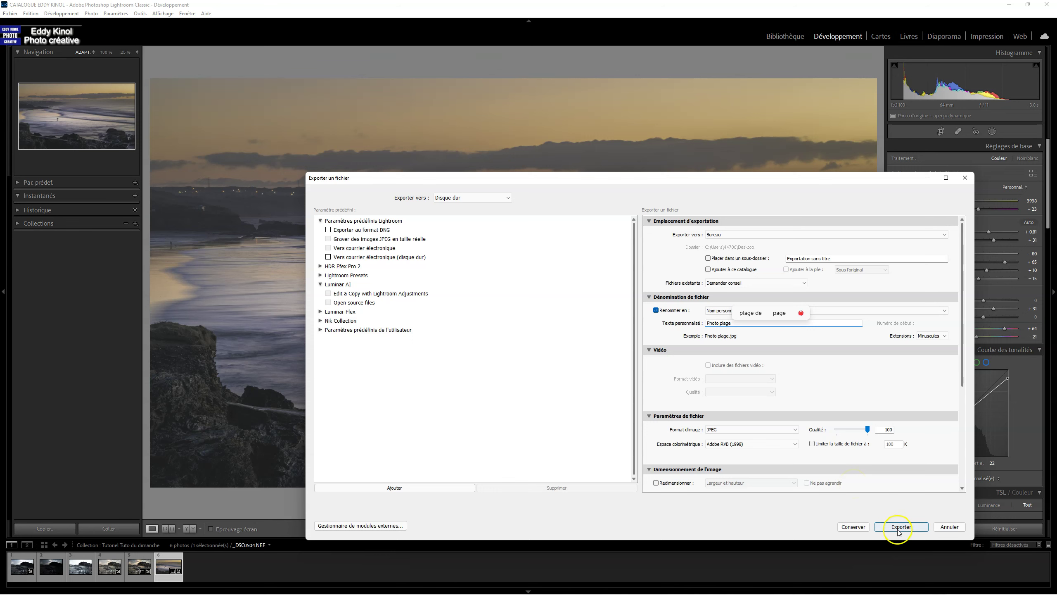